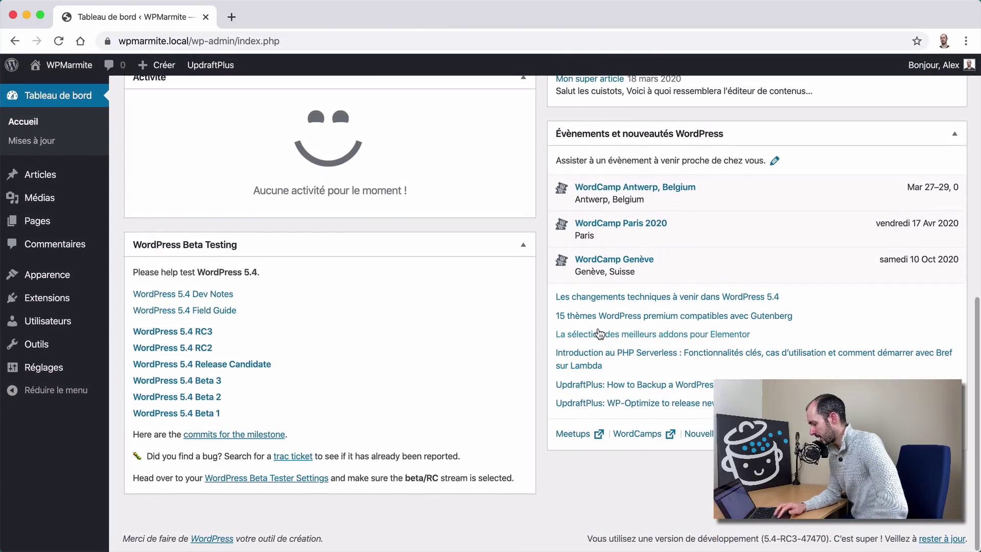
{"action": "scroll", "coordinate": [511, 459], "scroll_direction": "up", "scroll_amount": 10}
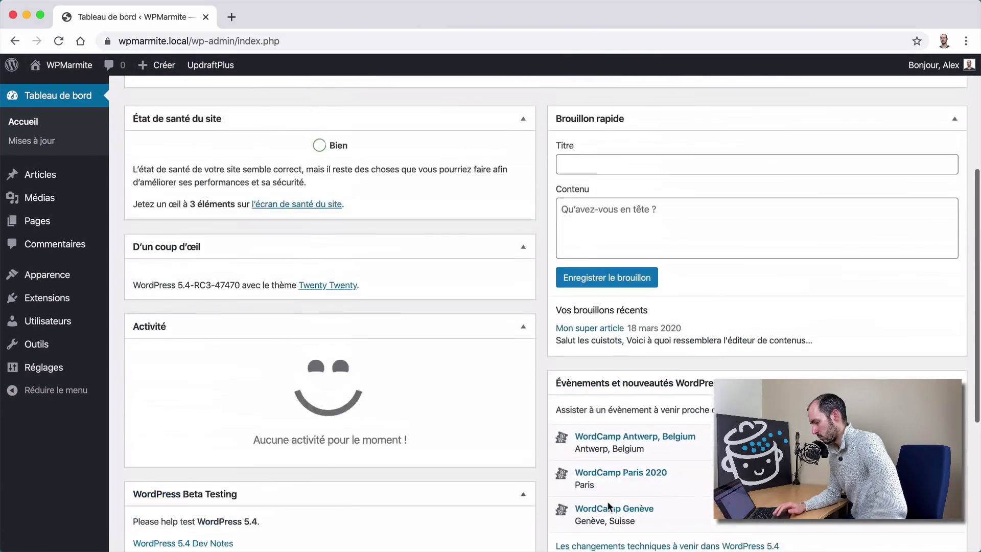
{"action": "scroll", "coordinate": [296, 332], "scroll_direction": "down", "scroll_amount": 10}
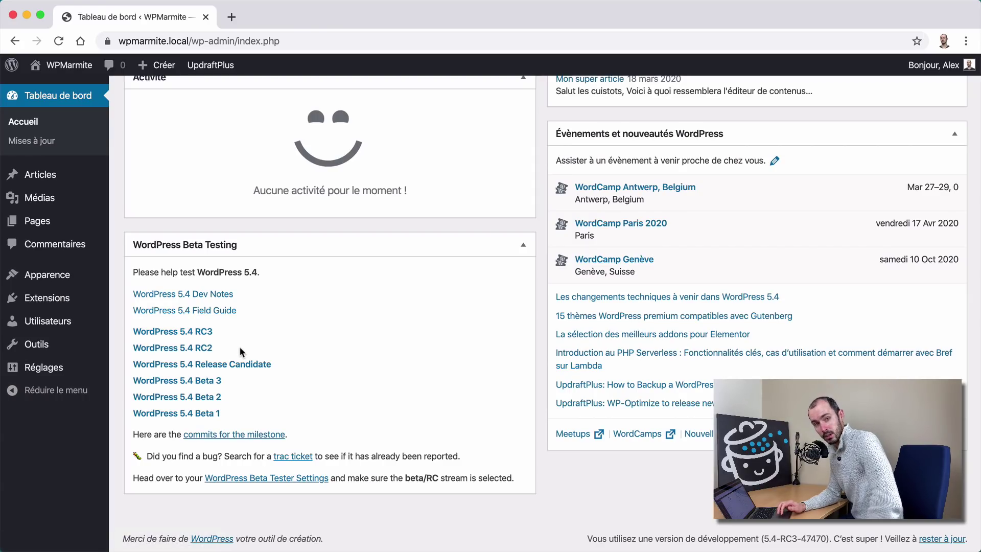
{"action": "scroll", "coordinate": [239, 351], "scroll_direction": "up", "scroll_amount": 10}
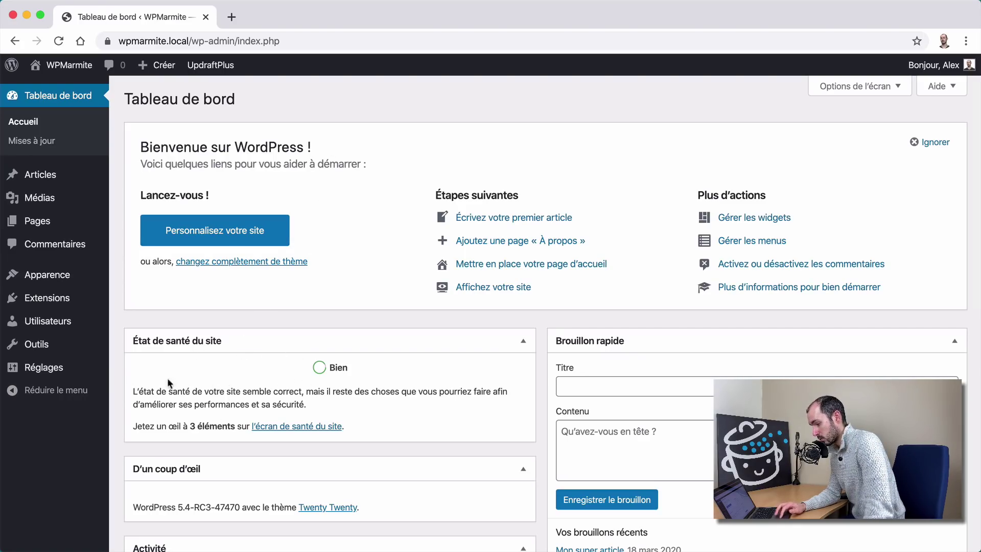
Open the draft "Mon super article" for editing from the list of articles.
{"action": "mouse_move", "coordinate": [40, 345]}
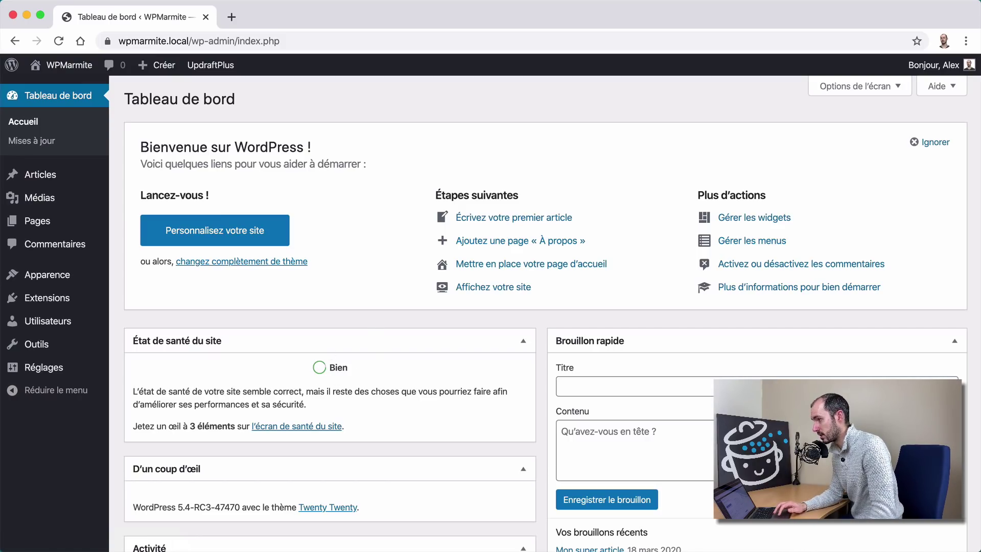
{"action": "mouse_move", "coordinate": [92, 190]}
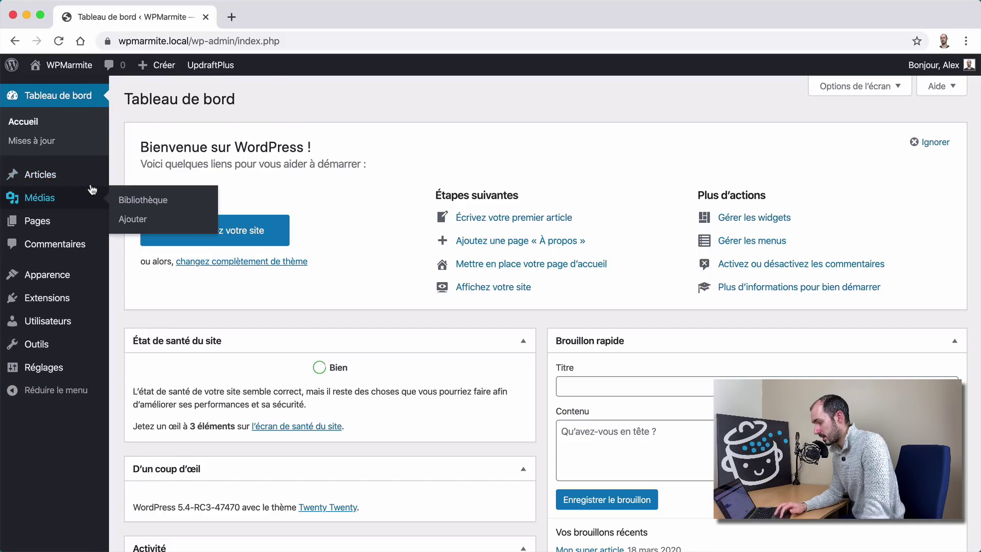
{"action": "left_click", "coordinate": [136, 176]}
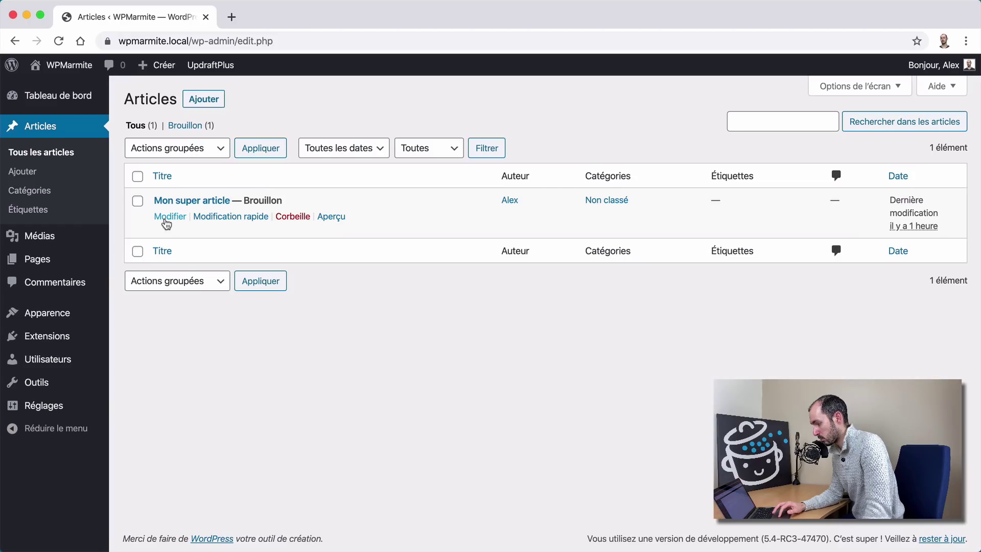
{"action": "left_click", "coordinate": [166, 224]}
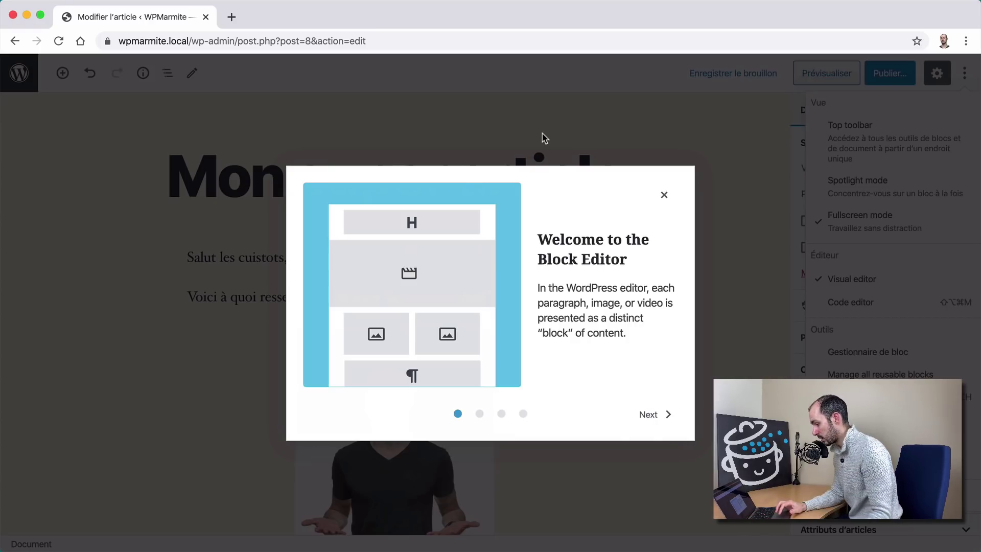
Go through the Block Editor welcome guide to its last page, then dismiss it and the open options list.
{"action": "left_click", "coordinate": [659, 416]}
{"action": "left_click", "coordinate": [660, 416]}
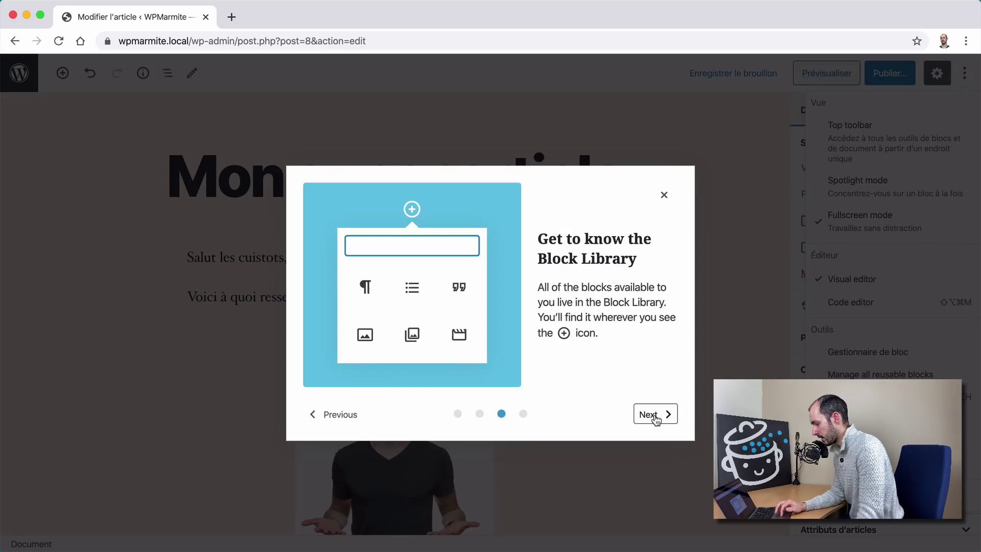
{"action": "left_click", "coordinate": [651, 416]}
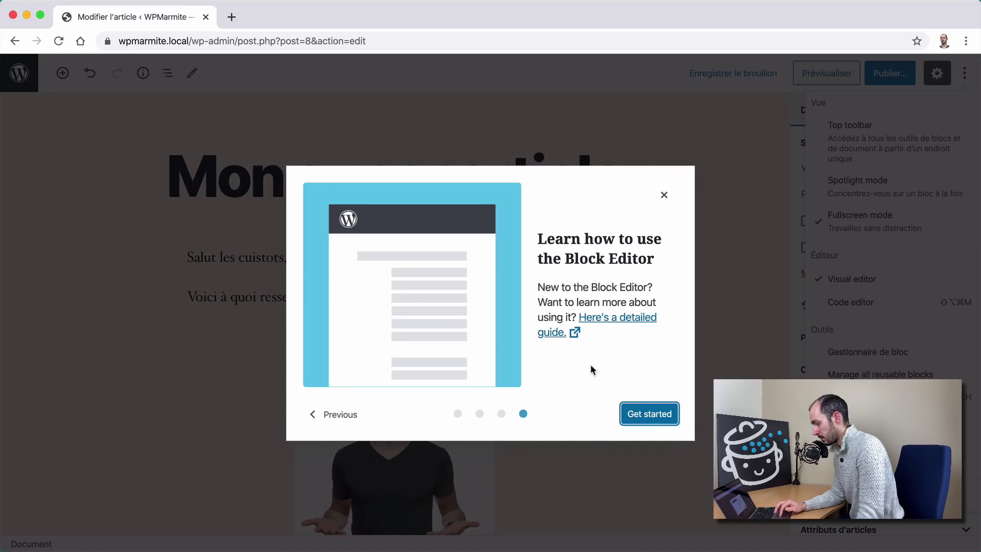
{"action": "left_click", "coordinate": [665, 197]}
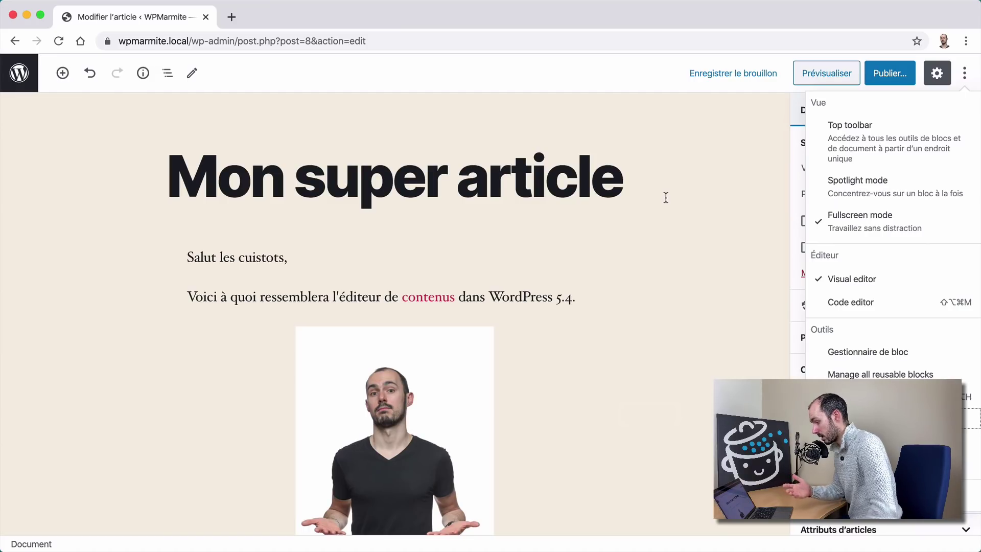
{"action": "left_click", "coordinate": [600, 71]}
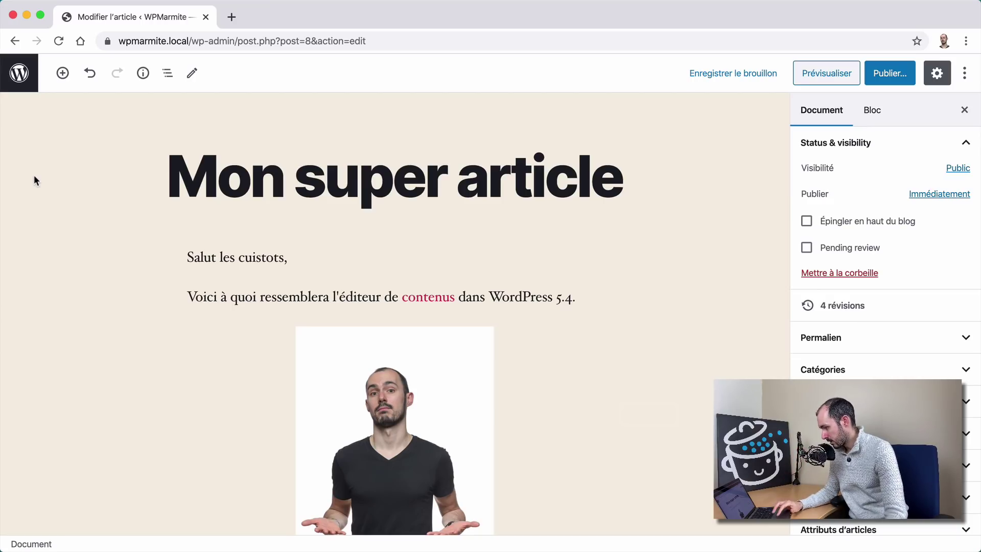
Leave the fullscreen editor for the articles list without saving, and reopen "Mon super article".
{"action": "scroll", "coordinate": [301, 333], "scroll_direction": "down", "scroll_amount": 6}
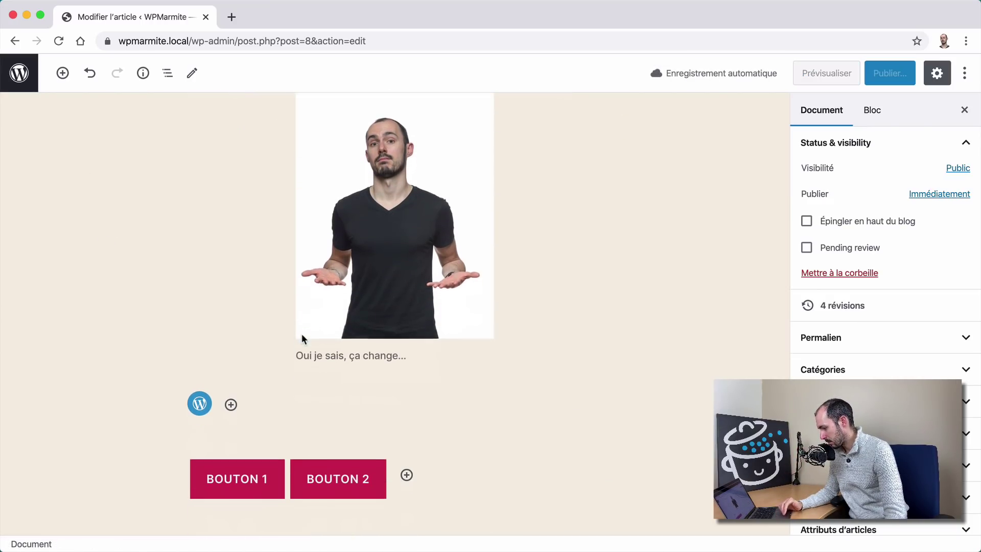
{"action": "scroll", "coordinate": [304, 349], "scroll_direction": "up", "scroll_amount": 5}
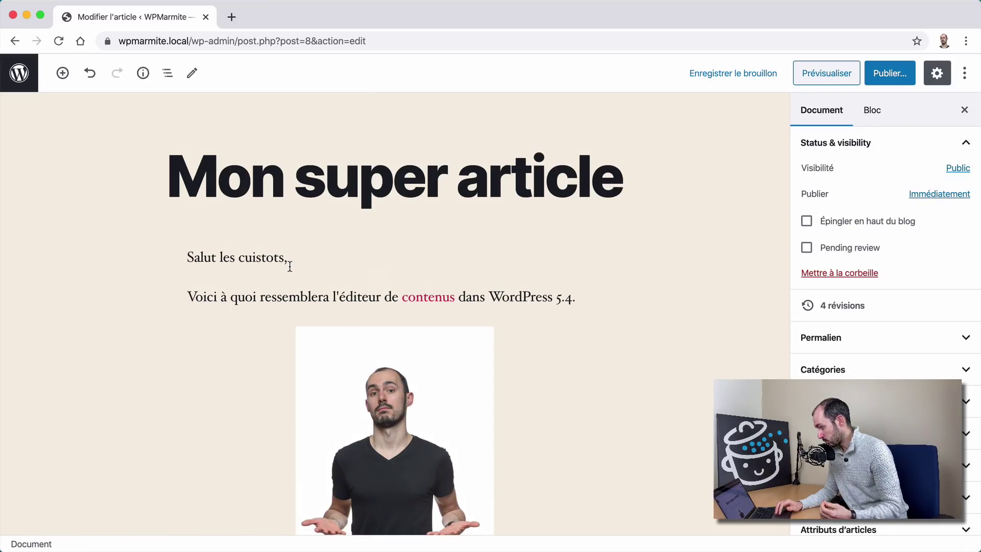
{"action": "mouse_move", "coordinate": [342, 274]}
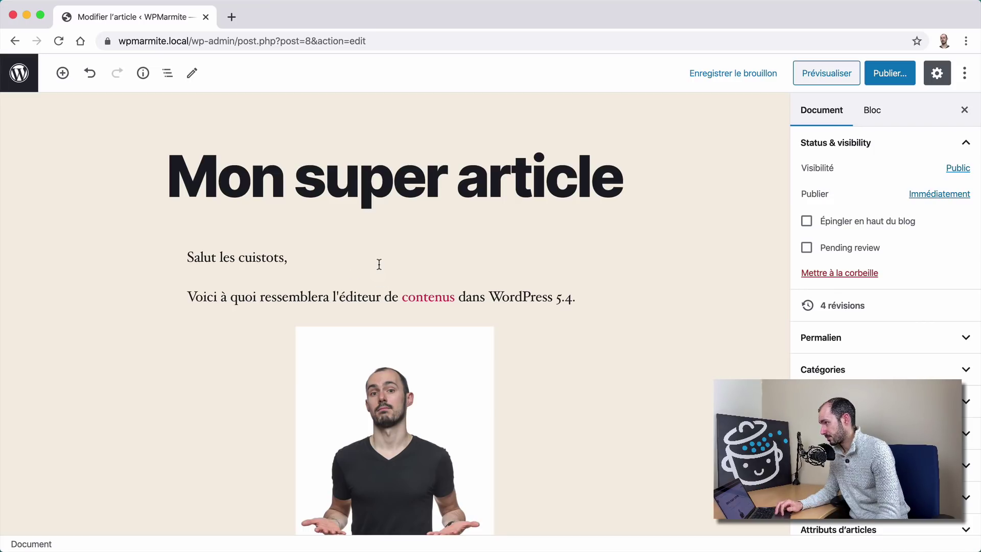
{"action": "left_click", "coordinate": [25, 81]}
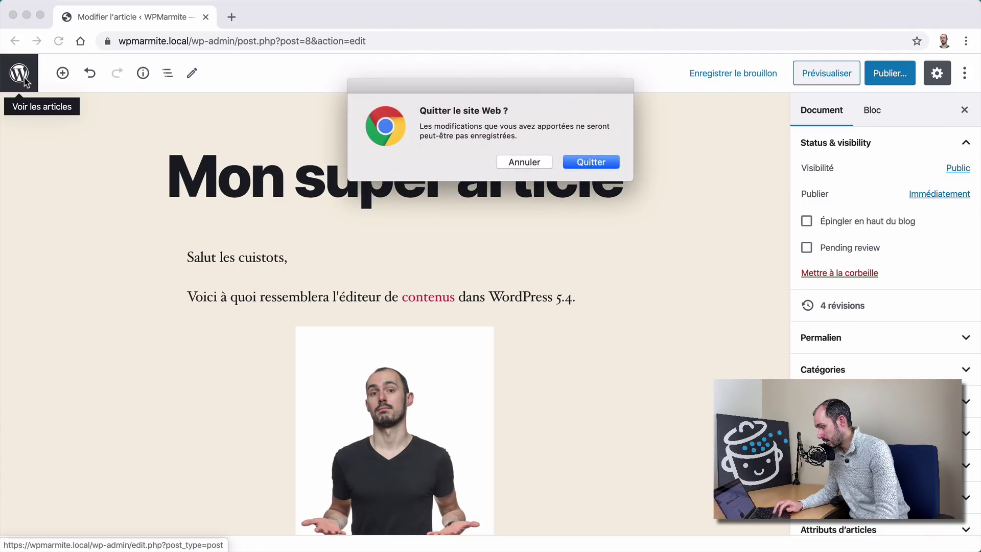
{"action": "key", "text": "Return"}
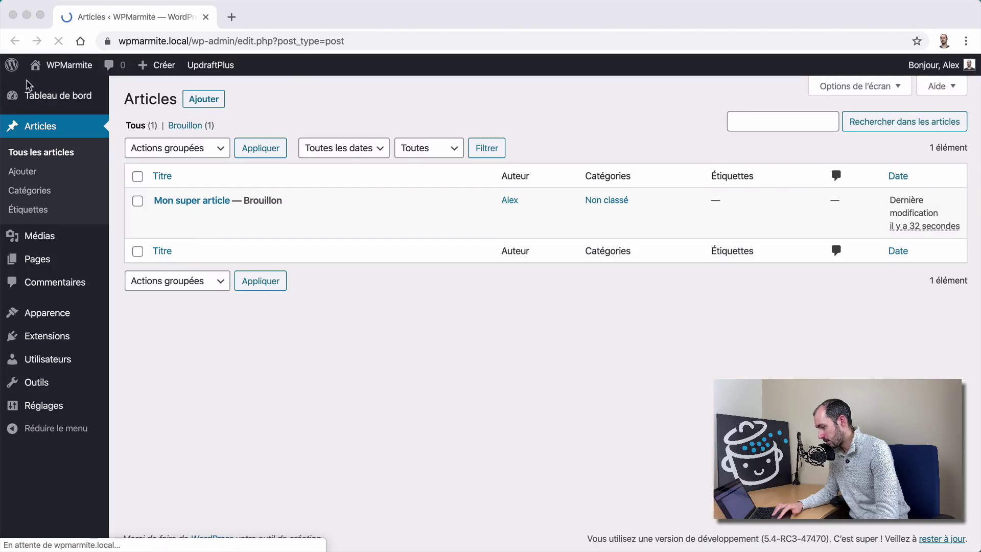
{"action": "left_click", "coordinate": [182, 201]}
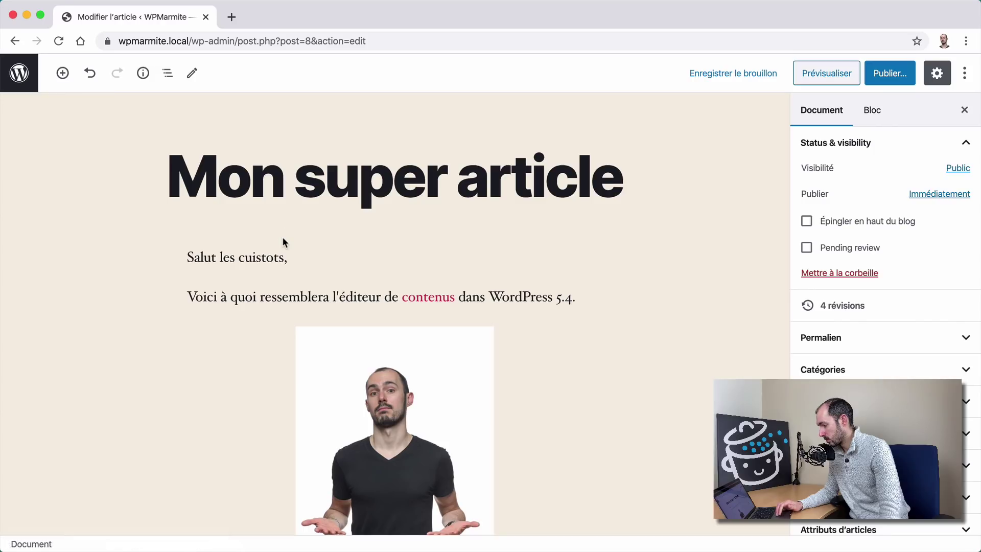
Switch the editor to Select mode, select the "Salut les cuistots," paragraph block and return to editing its text.
{"action": "scroll", "coordinate": [283, 242], "scroll_direction": "down", "scroll_amount": 5}
{"action": "scroll", "coordinate": [282, 237], "scroll_direction": "up", "scroll_amount": 5}
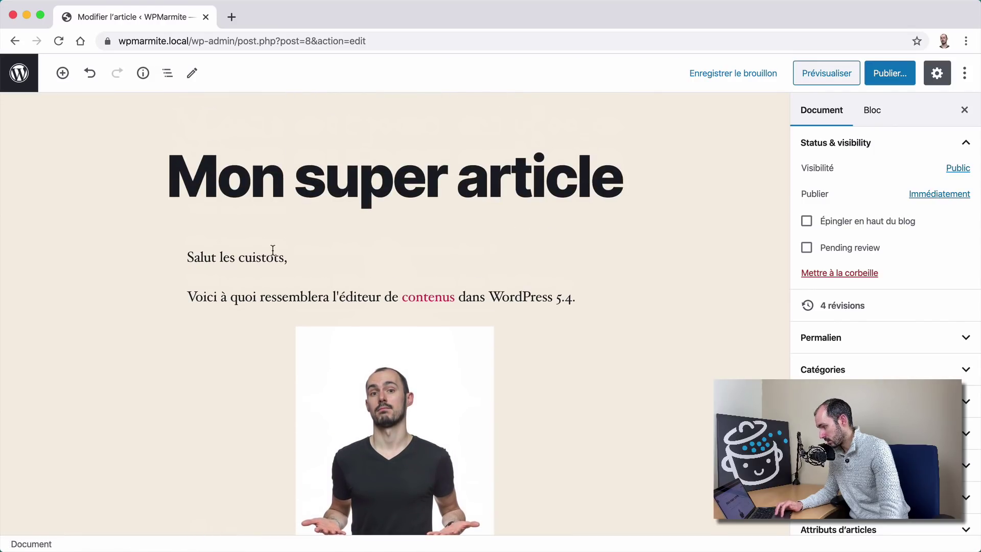
{"action": "left_click", "coordinate": [190, 78]}
{"action": "left_click", "coordinate": [165, 129]}
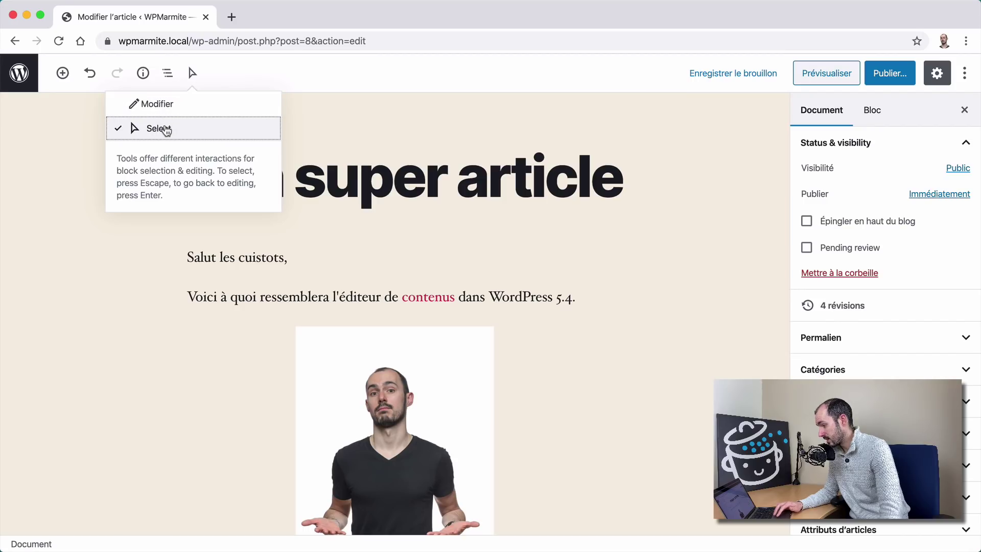
{"action": "left_click", "coordinate": [202, 258]}
{"action": "double_click", "coordinate": [202, 258]}
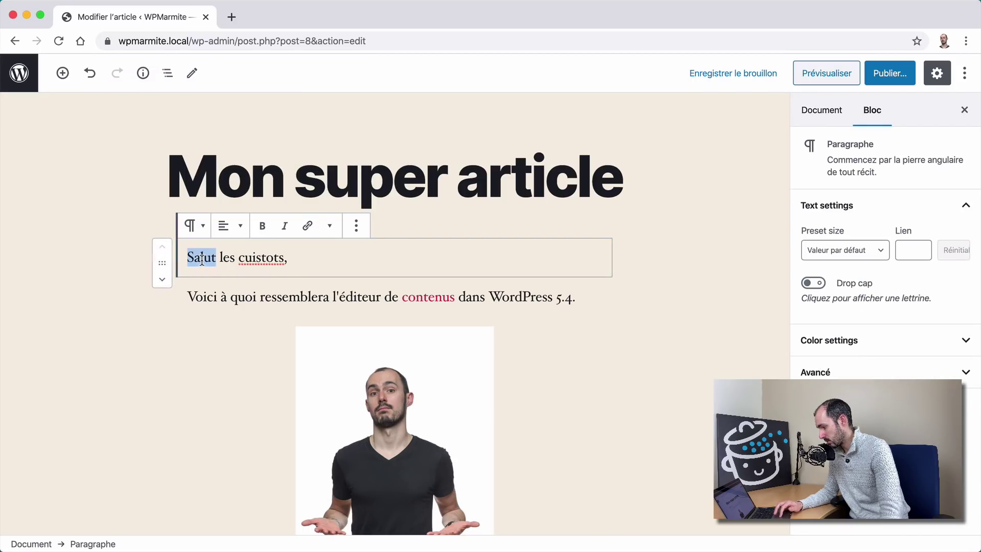
{"action": "left_click", "coordinate": [202, 258]}
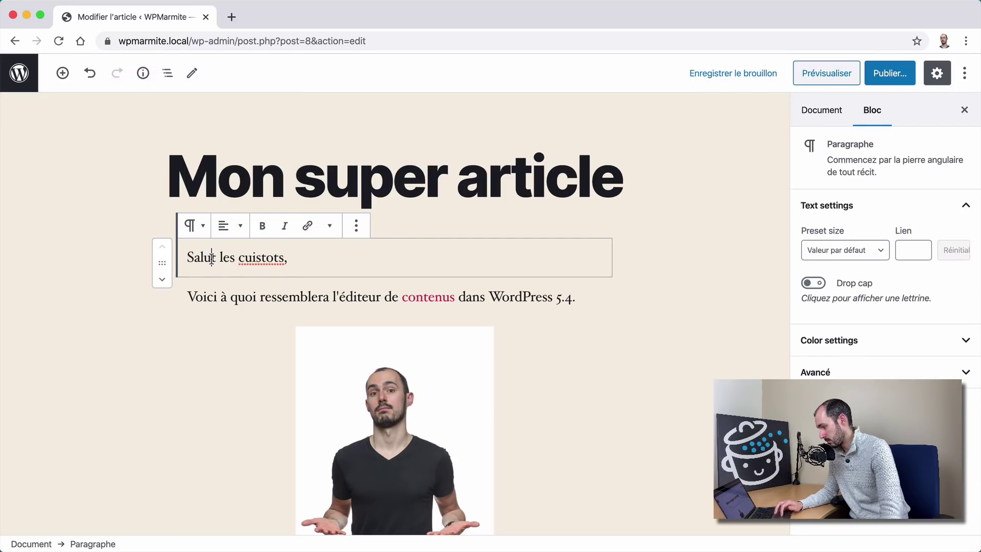
Switch back to Select mode and select the second paragraph, Buttons, Bannière and Colonnes blocks one after another.
{"action": "left_click", "coordinate": [190, 78]}
{"action": "left_click", "coordinate": [191, 129]}
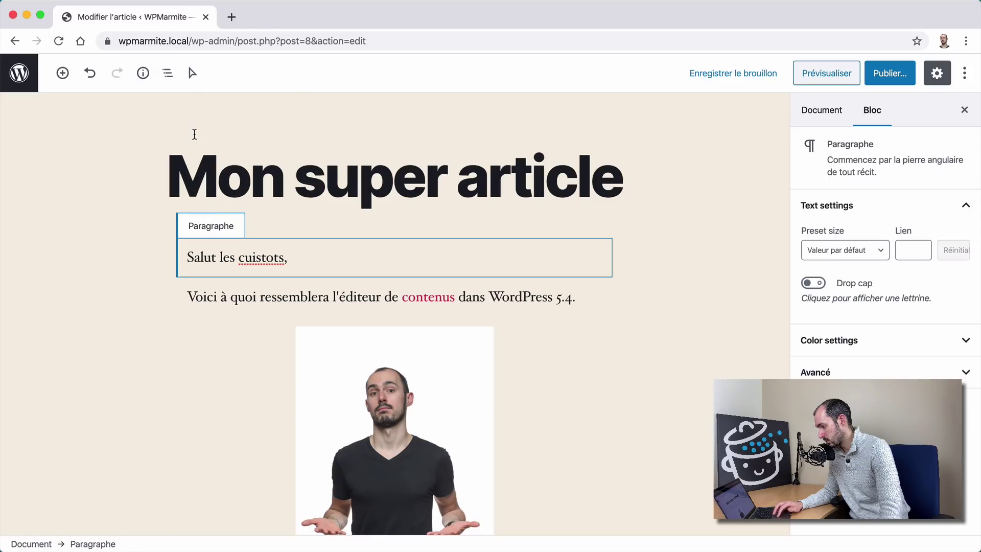
{"action": "left_click", "coordinate": [194, 300]}
{"action": "scroll", "coordinate": [193, 333], "scroll_direction": "down", "scroll_amount": 8}
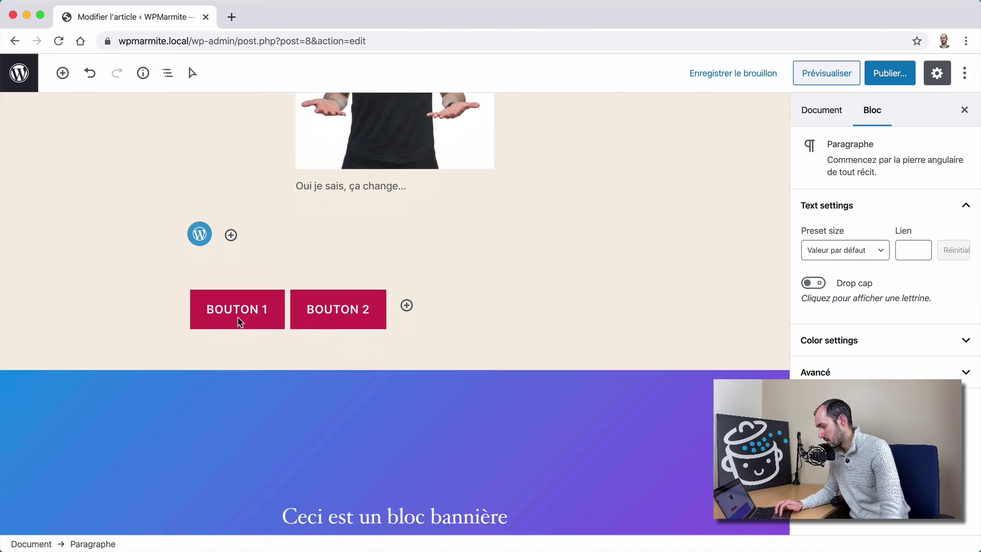
{"action": "left_click", "coordinate": [437, 305]}
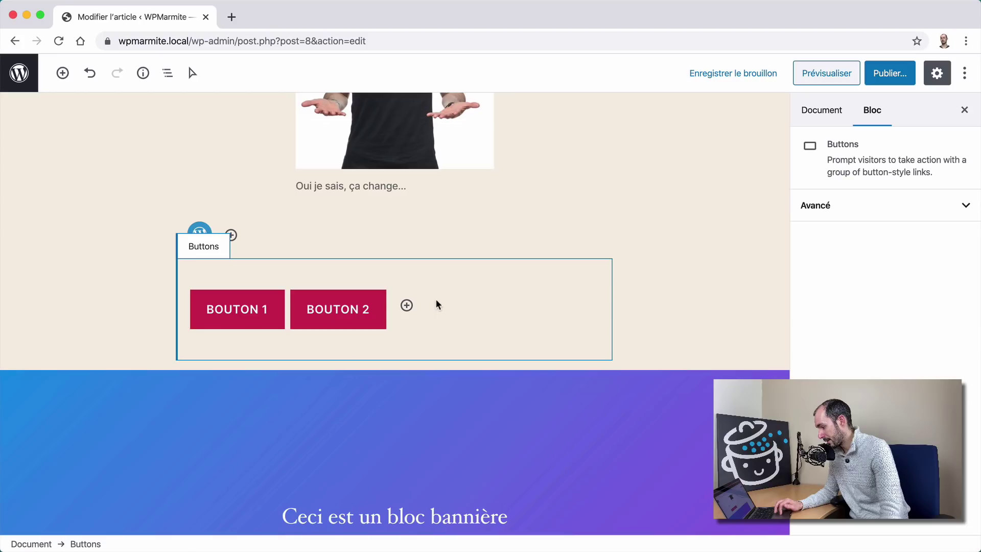
{"action": "left_click", "coordinate": [258, 237]}
{"action": "left_click", "coordinate": [151, 407]}
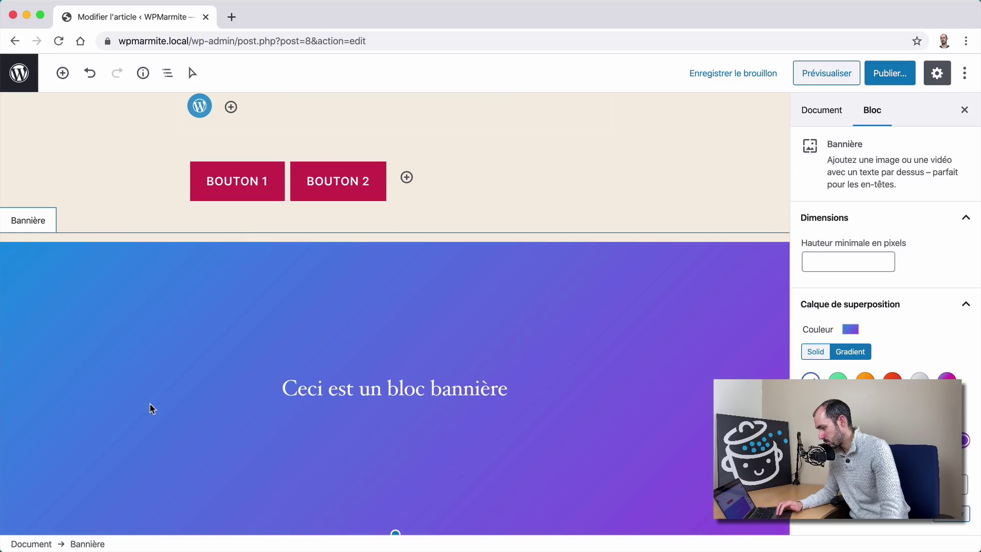
{"action": "scroll", "coordinate": [151, 408], "scroll_direction": "down", "scroll_amount": 6}
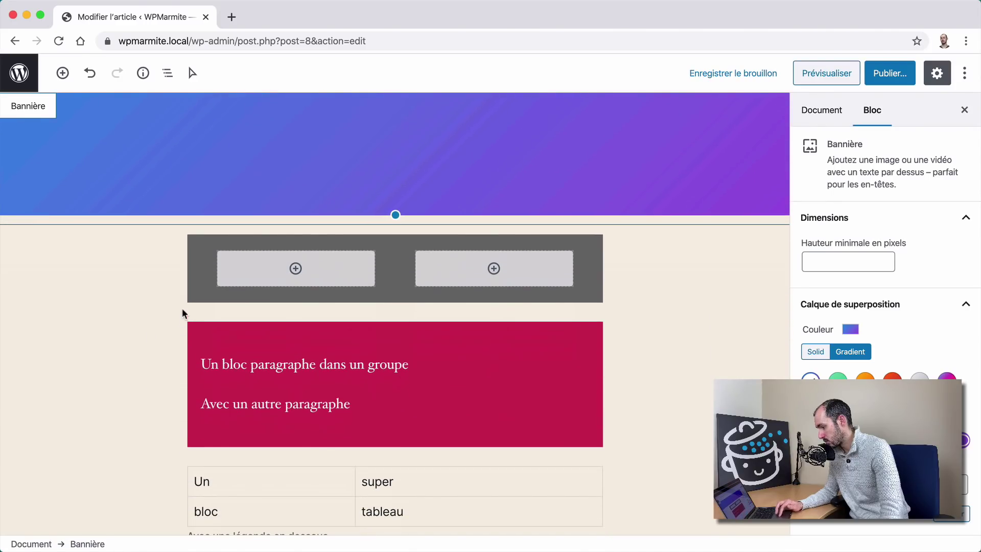
{"action": "left_click", "coordinate": [194, 266]}
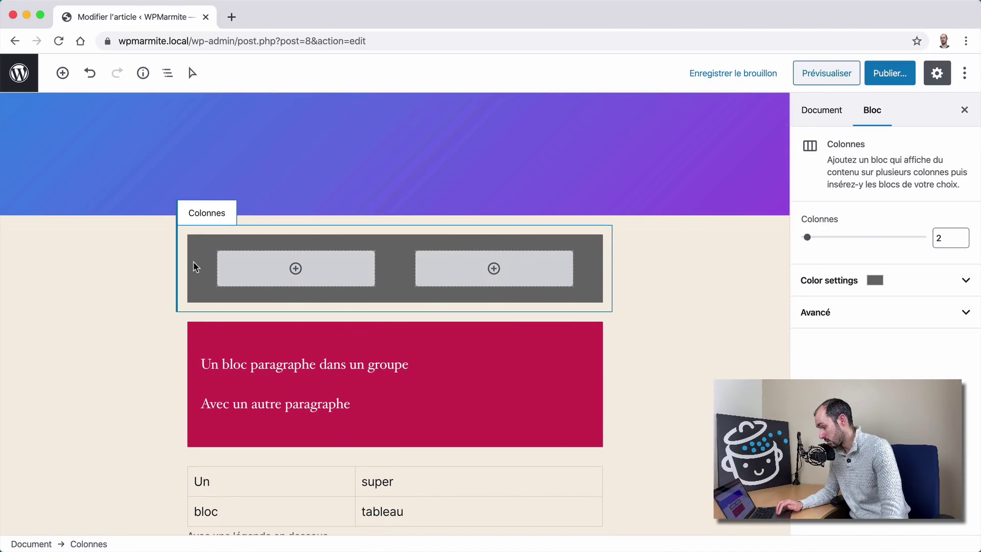
Set the editor back to Modifier mode with the Colonnes block still selected.
{"action": "scroll", "coordinate": [194, 266], "scroll_direction": "down", "scroll_amount": 3}
{"action": "scroll", "coordinate": [194, 266], "scroll_direction": "up", "scroll_amount": 15}
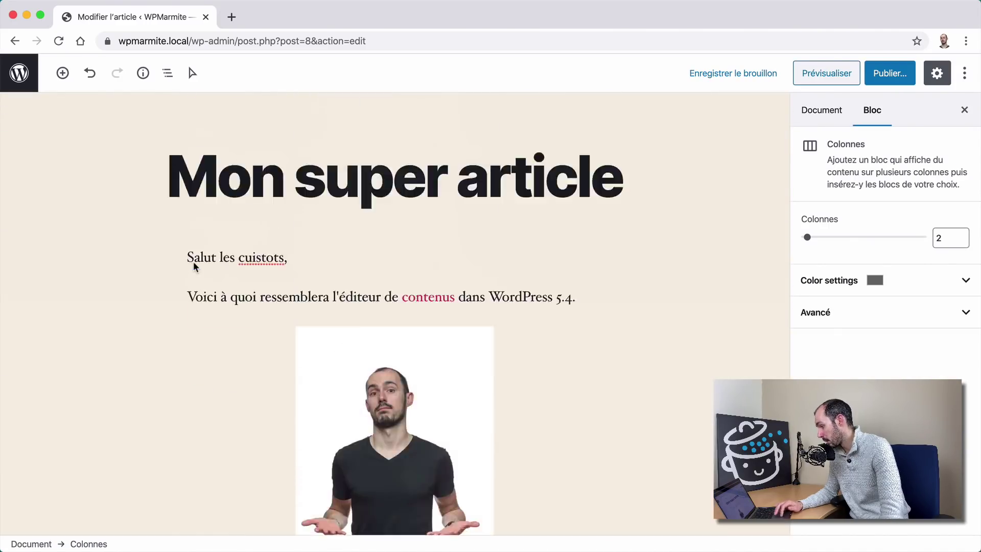
{"action": "left_click", "coordinate": [192, 73]}
{"action": "left_click", "coordinate": [198, 106]}
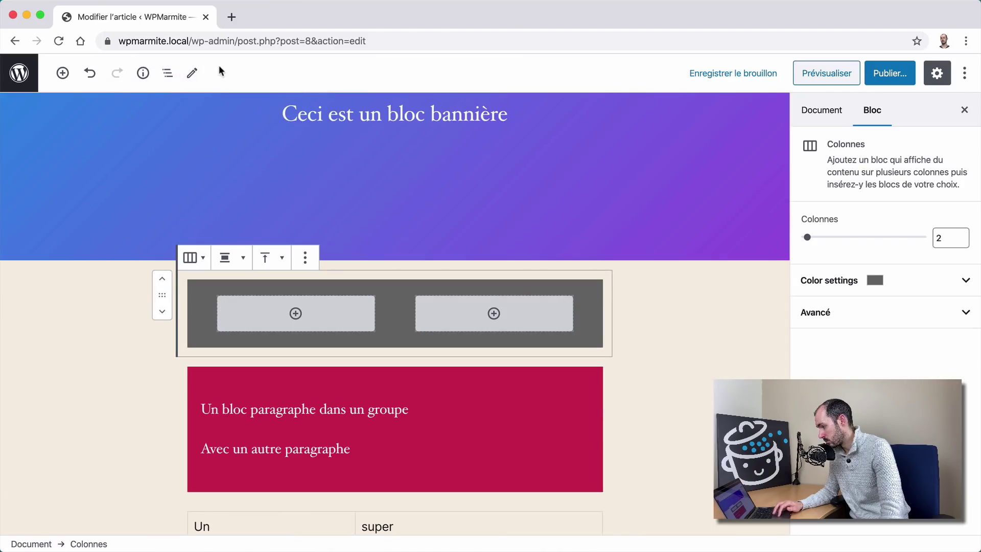
{"action": "scroll", "coordinate": [191, 311], "scroll_direction": "down", "scroll_amount": 3}
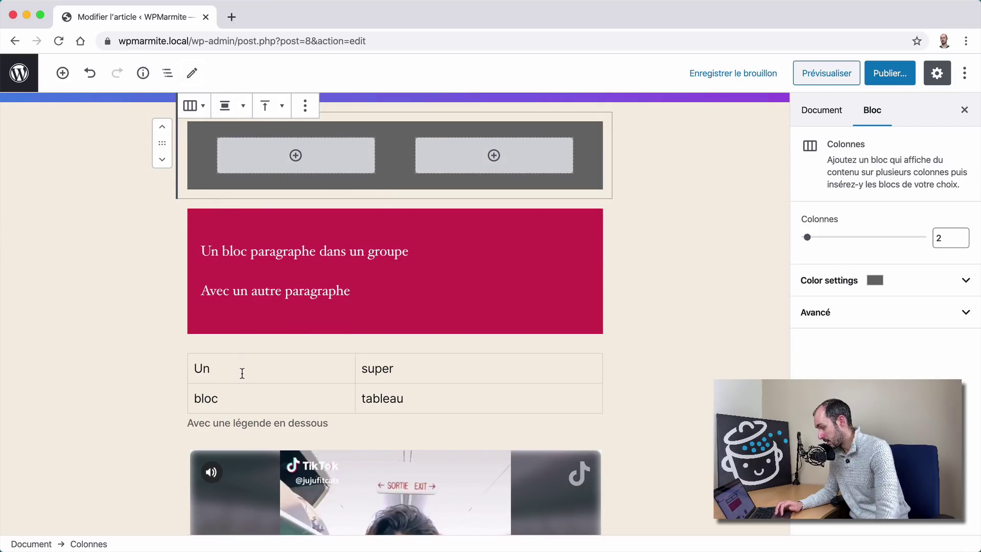
{"action": "scroll", "coordinate": [241, 374], "scroll_direction": "up", "scroll_amount": 1}
{"action": "scroll", "coordinate": [241, 372], "scroll_direction": "down", "scroll_amount": 10}
Switch to Select mode again and select the Buttons block, followed by the Colonnes block below the banner.
{"action": "left_click", "coordinate": [192, 73]}
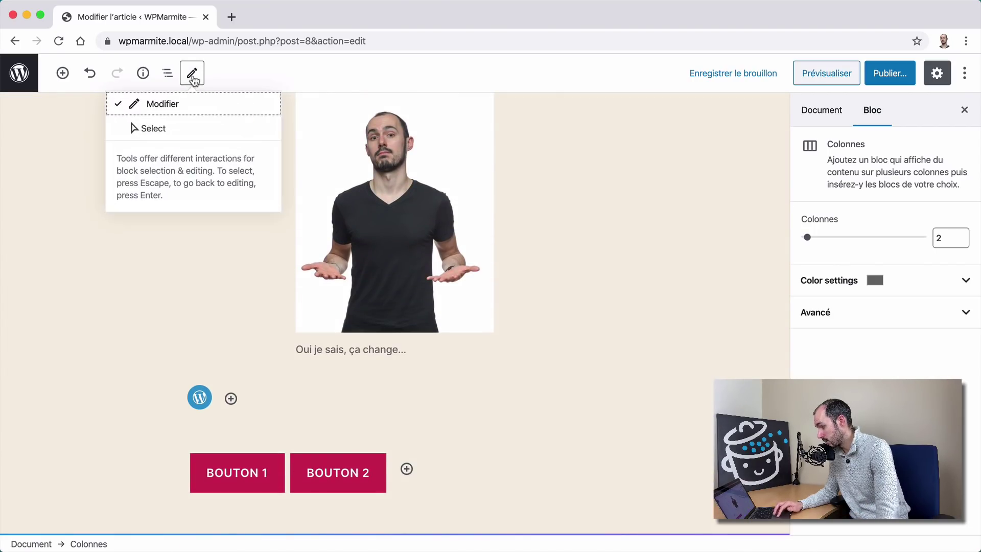
{"action": "left_click", "coordinate": [183, 131]}
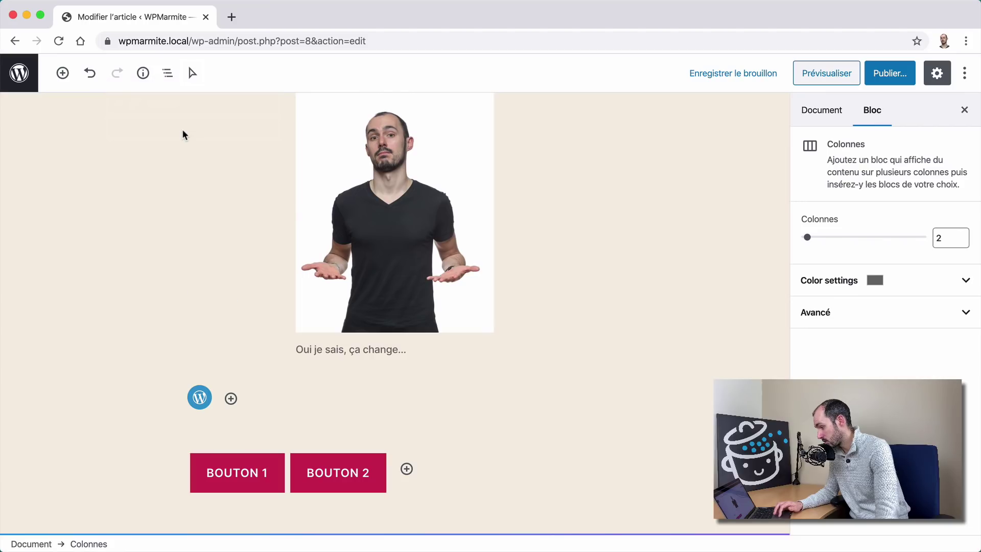
{"action": "left_click", "coordinate": [256, 470]}
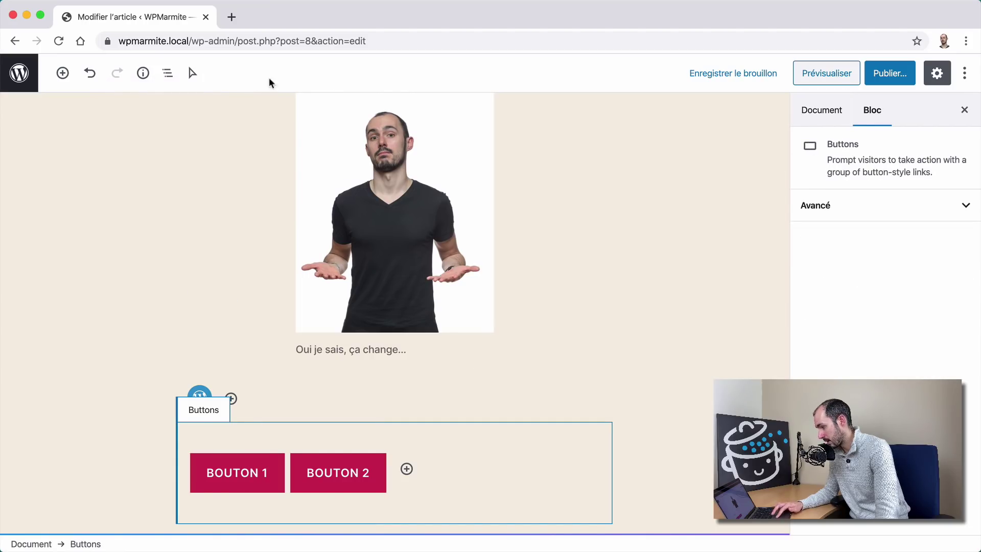
{"action": "scroll", "coordinate": [176, 309], "scroll_direction": "down", "scroll_amount": 15}
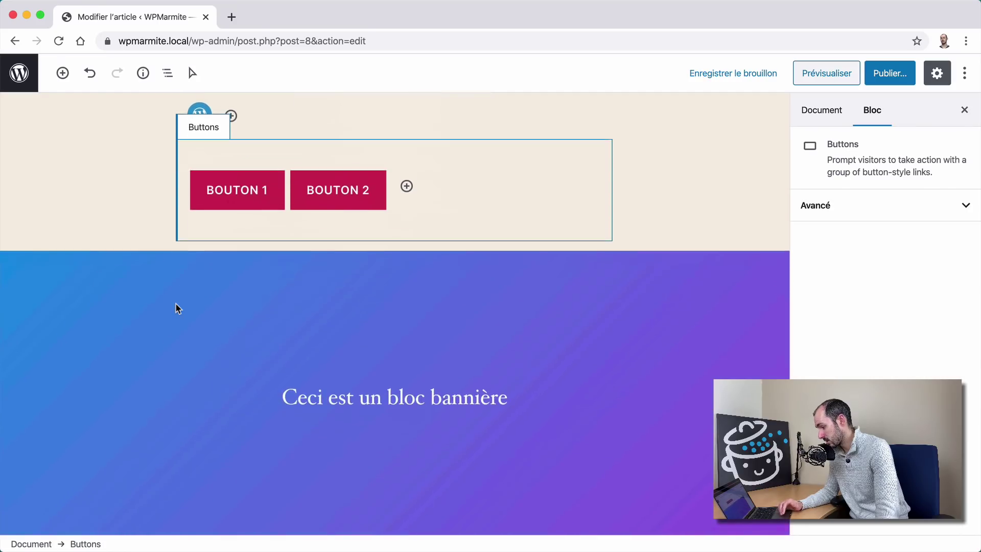
{"action": "left_click", "coordinate": [195, 240]}
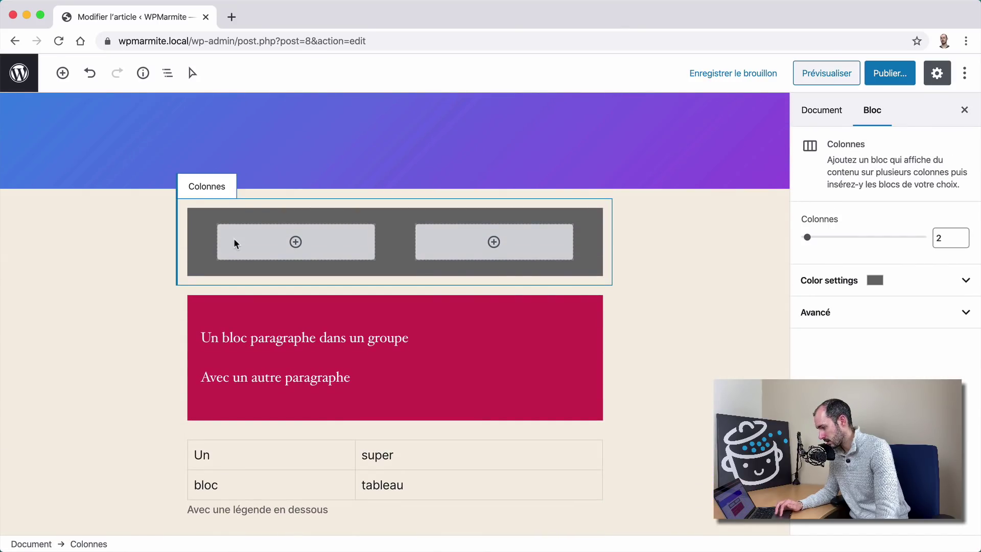
Select the Groupe block and the Colonnes block, return to editing the Colonnes block and view the available editing tool modes.
{"action": "left_click", "coordinate": [235, 345]}
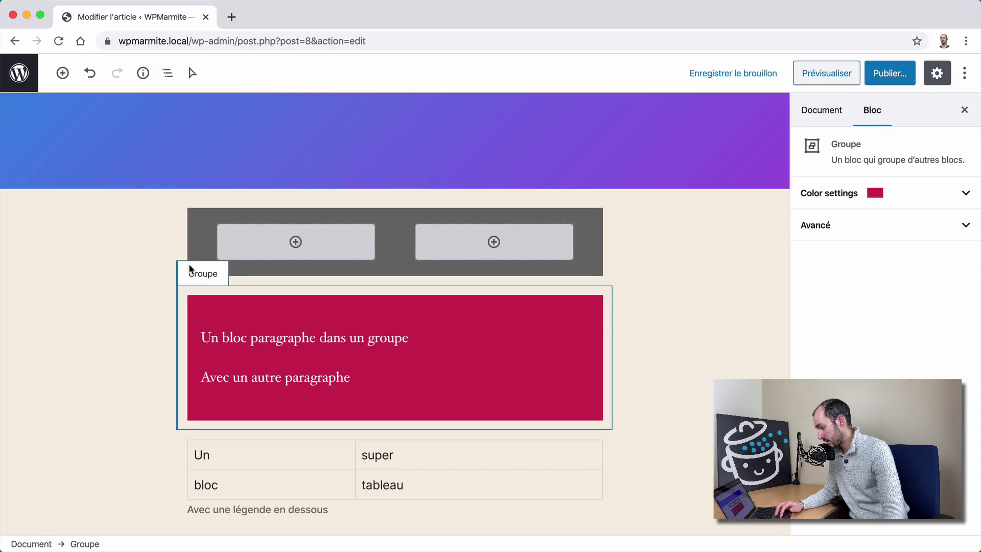
{"action": "left_click", "coordinate": [202, 249]}
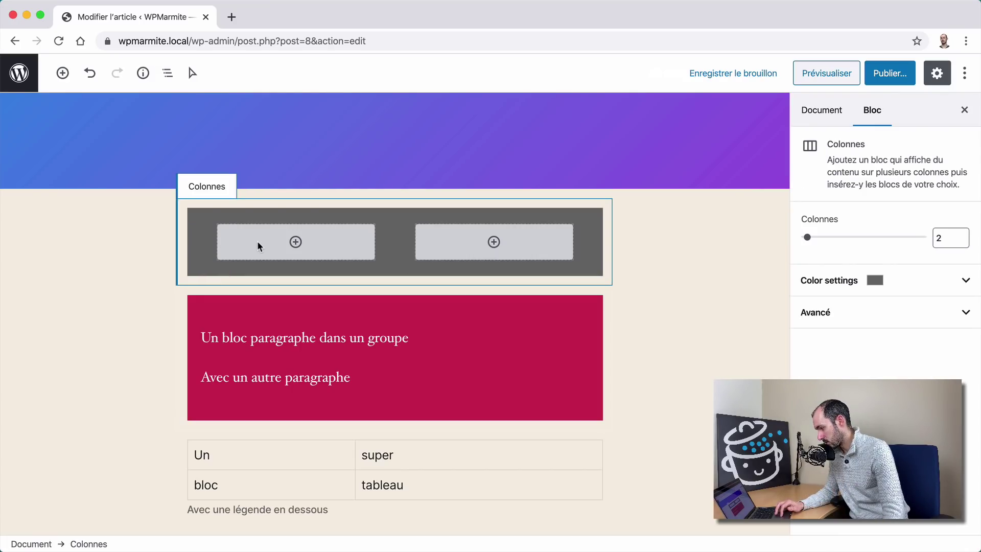
{"action": "left_click", "coordinate": [198, 231]}
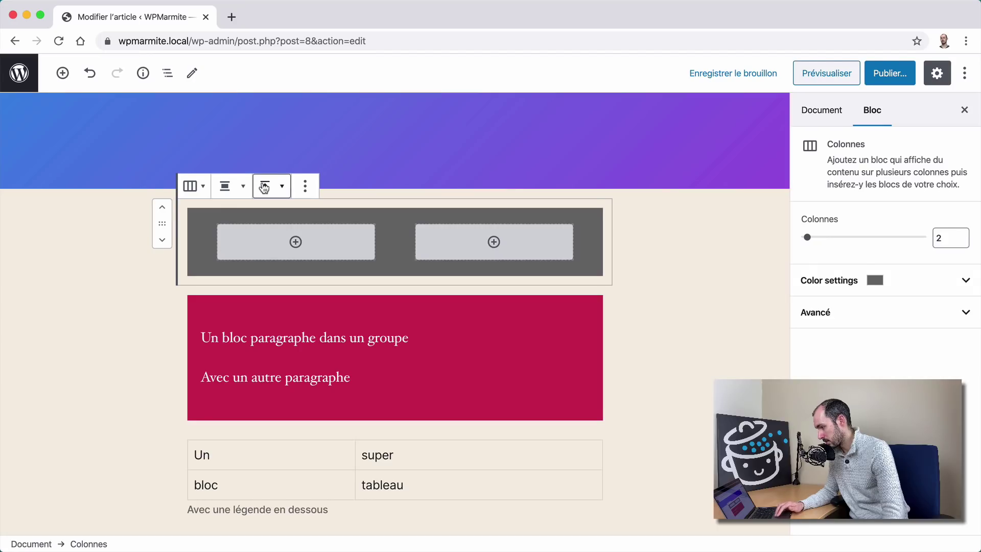
{"action": "left_click", "coordinate": [192, 73]}
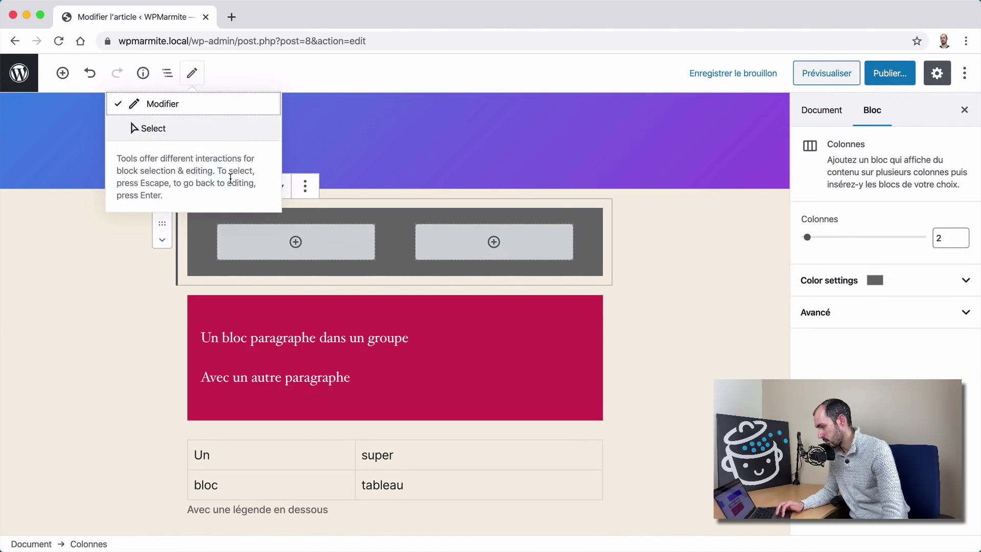
{"action": "left_click", "coordinate": [155, 282]}
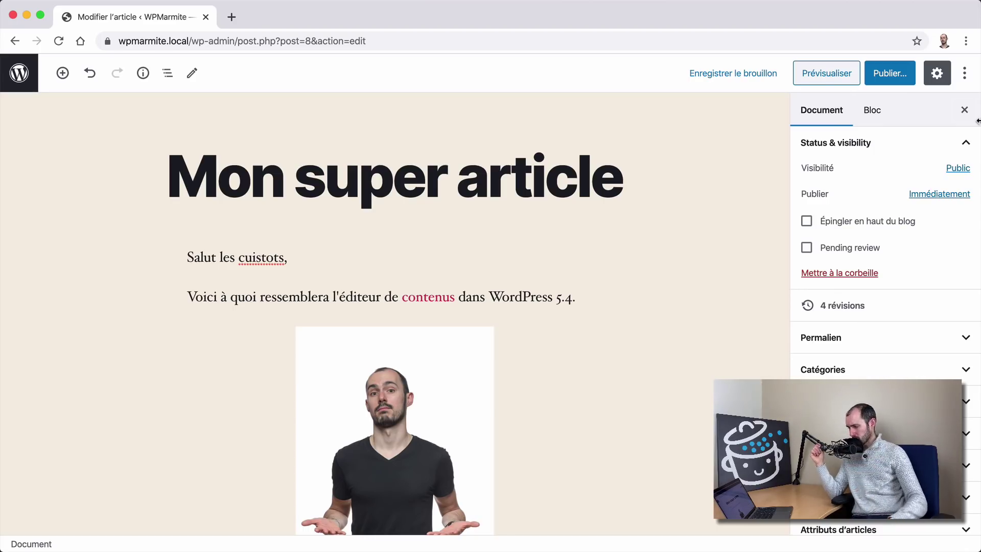
Check the block toolbar at mobile window width for the first two paragraphs and the image, and restore the full window width.
{"action": "left_click_drag", "start_coordinate": [978, 120], "coordinate": [258, 193]}
{"action": "left_click", "coordinate": [85, 255]}
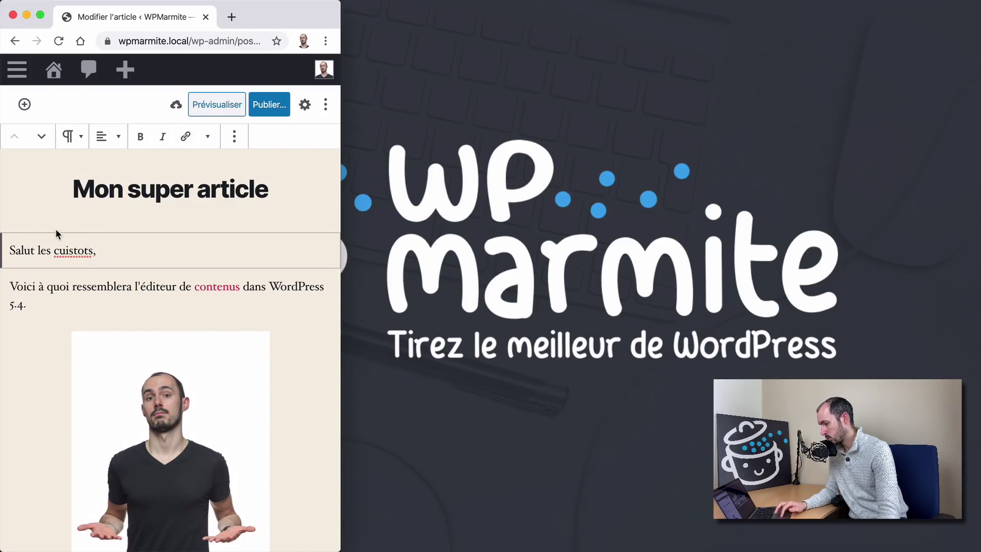
{"action": "left_click", "coordinate": [85, 302]}
{"action": "left_click", "coordinate": [110, 358]}
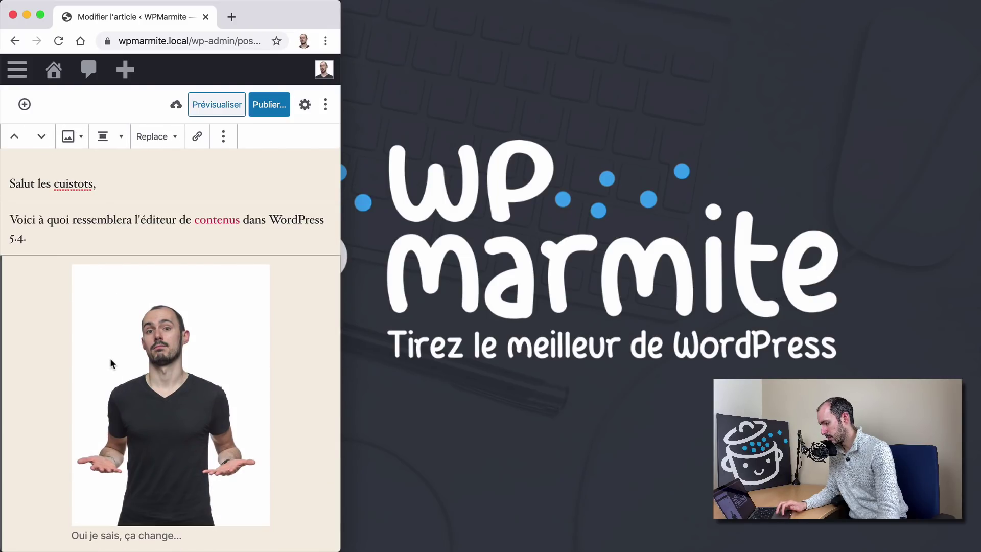
{"action": "scroll", "coordinate": [111, 305], "scroll_direction": "up", "scroll_amount": 3}
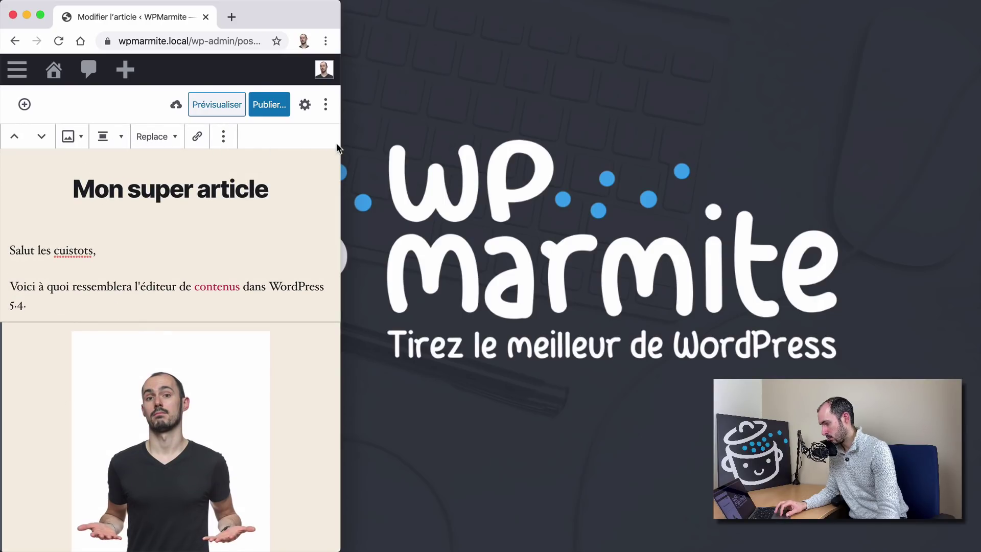
{"action": "left_click_drag", "start_coordinate": [338, 146], "coordinate": [977, 110]}
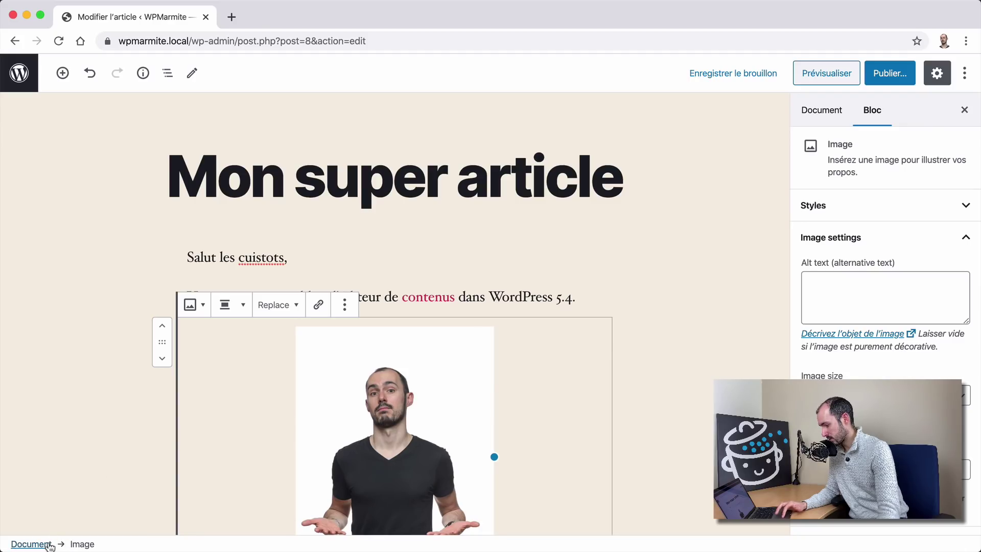
Select the "Salut les cuistots," paragraph, the Bannière block and the paragraph inside the banner to view each one's block hierarchy.
{"action": "left_click", "coordinate": [246, 257]}
{"action": "scroll", "coordinate": [306, 332], "scroll_direction": "down", "scroll_amount": 10}
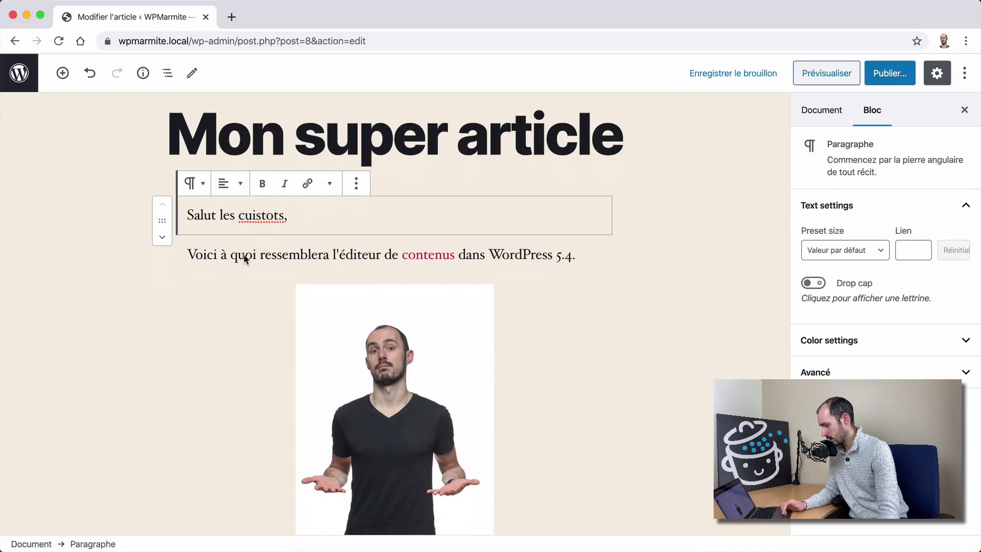
{"action": "scroll", "coordinate": [275, 368], "scroll_direction": "down", "scroll_amount": 4}
{"action": "left_click", "coordinate": [236, 379]}
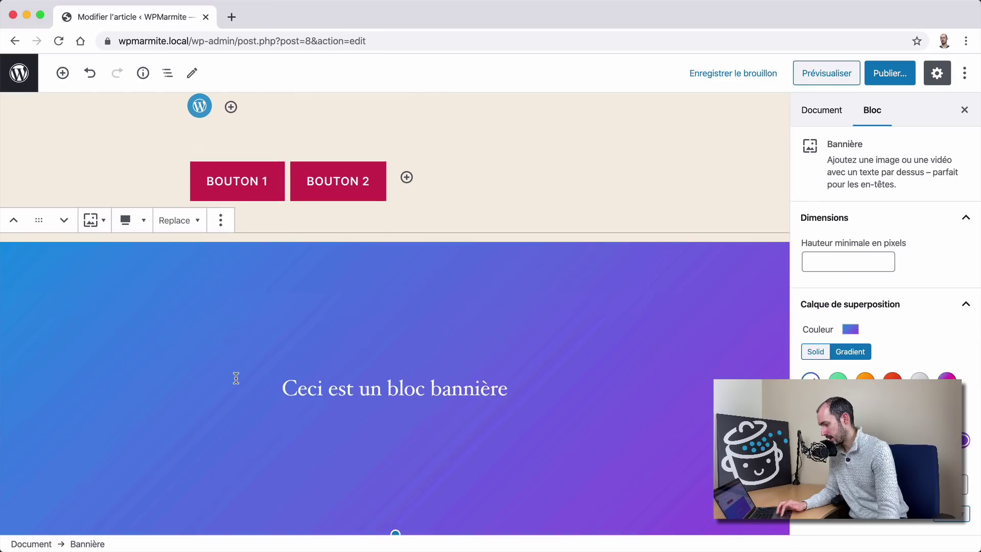
{"action": "left_click", "coordinate": [268, 386]}
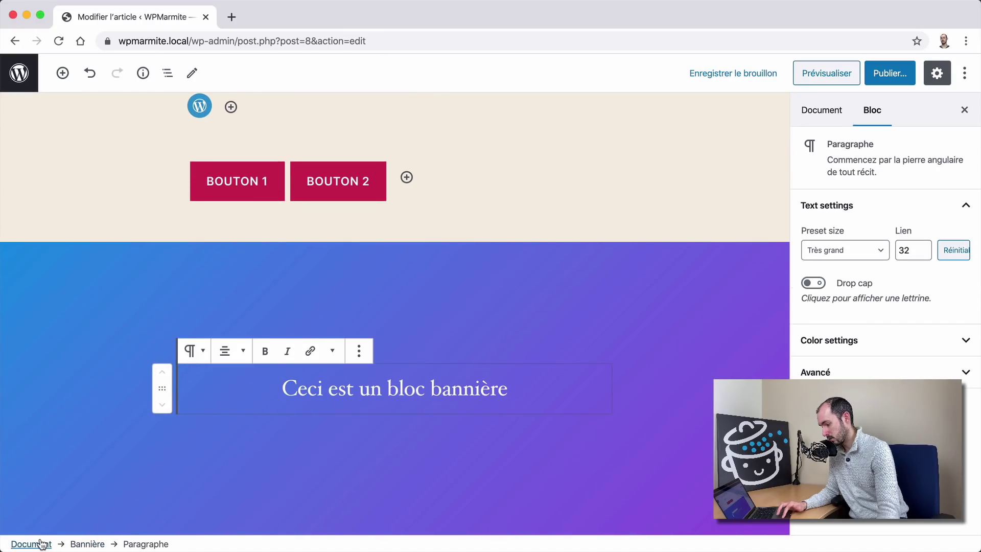
Select the "Un bloc paragraphe dans un groupe" paragraph and go up its hierarchy to the Groupe block and the document.
{"action": "scroll", "coordinate": [256, 404], "scroll_direction": "down", "scroll_amount": 5}
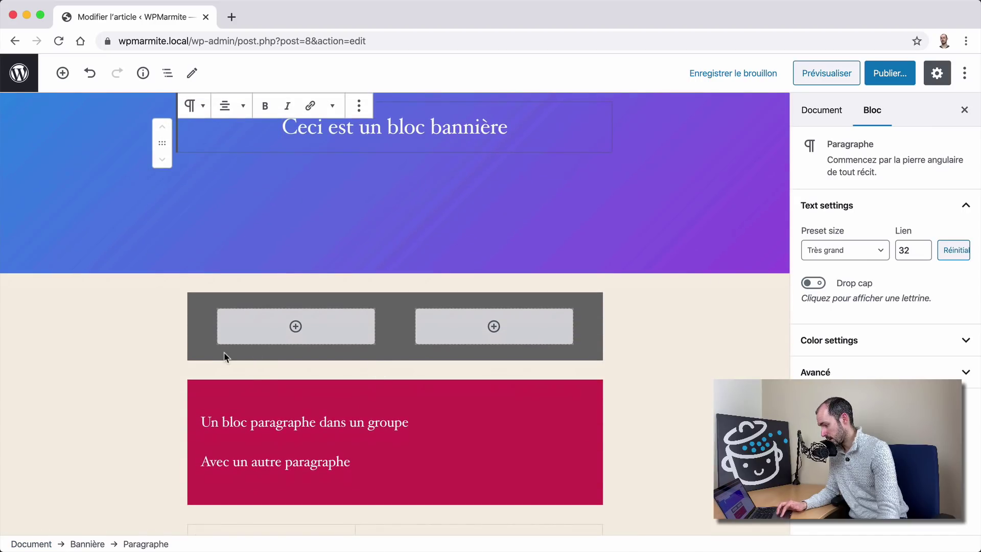
{"action": "left_click", "coordinate": [224, 420]}
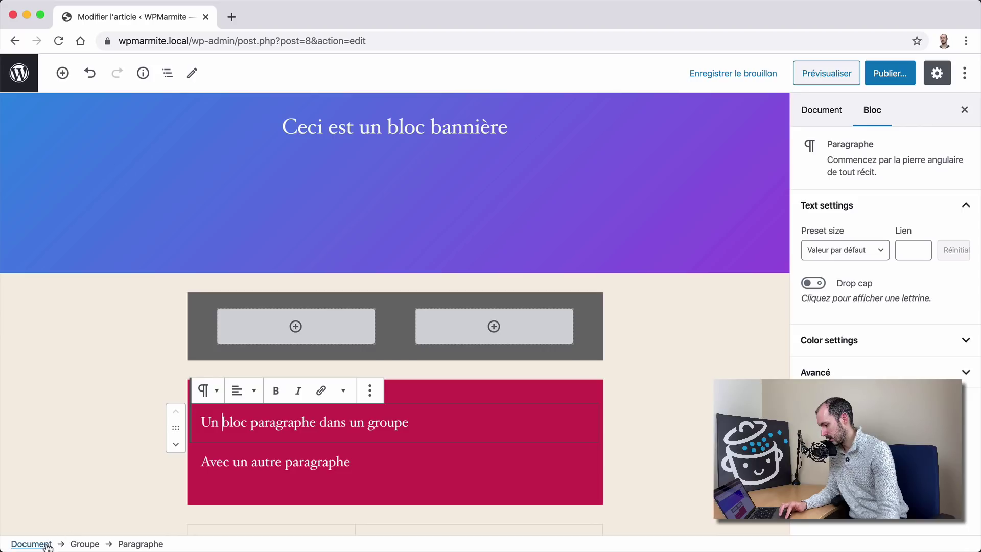
{"action": "left_click", "coordinate": [76, 544]}
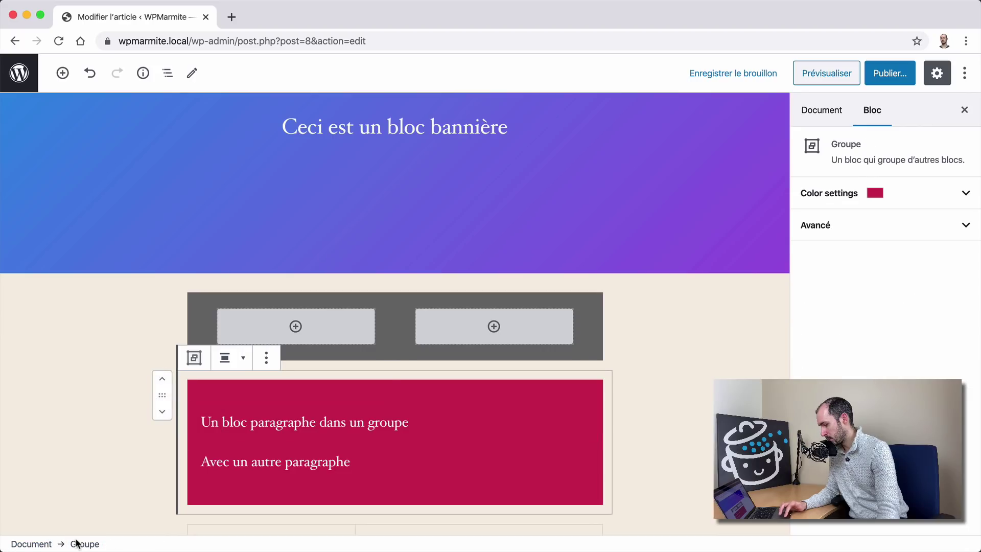
{"action": "left_click", "coordinate": [46, 543]}
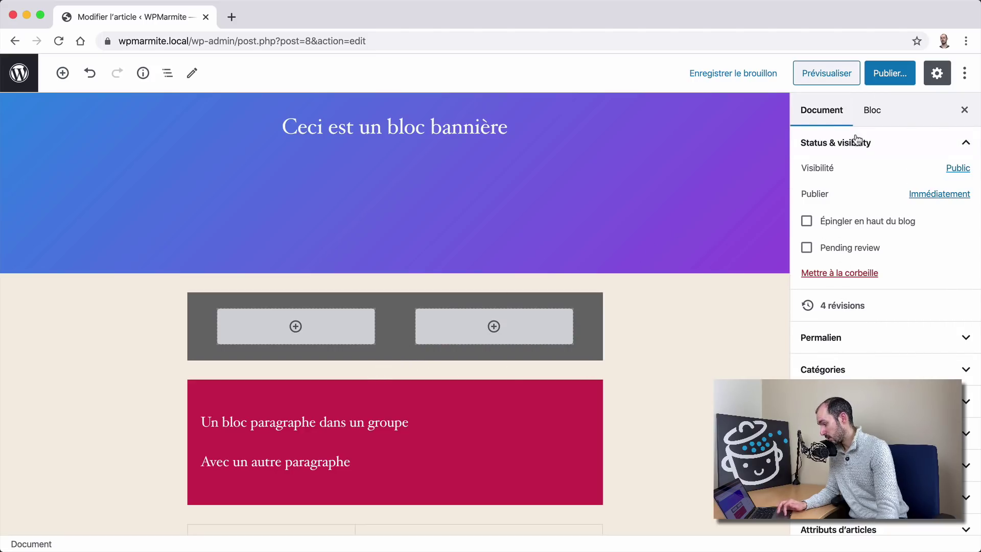
Add a paragraph reading "jjknjkhkjh" to the first column of the Colonnes block below the banner.
{"action": "left_click", "coordinate": [204, 335]}
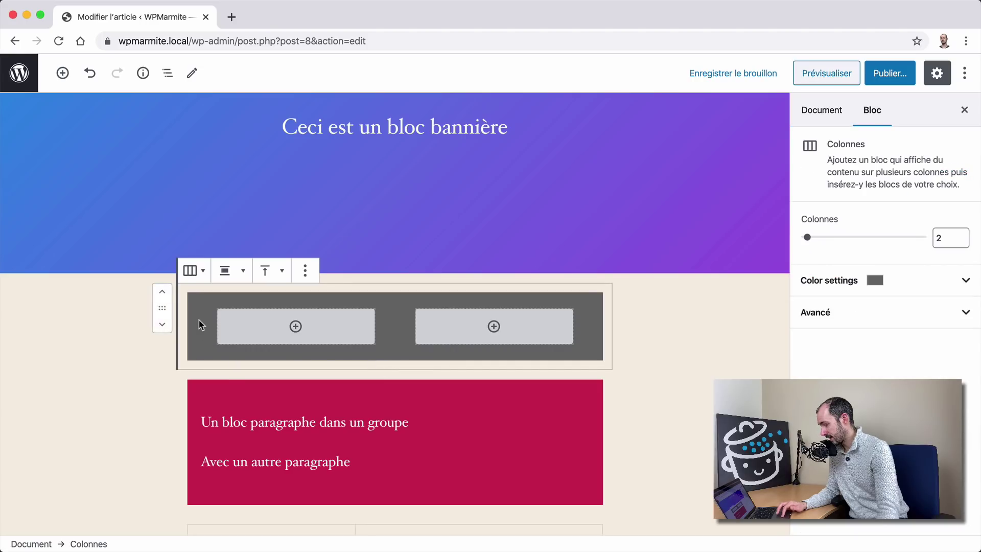
{"action": "left_click", "coordinate": [309, 326]}
{"action": "left_click", "coordinate": [213, 177]}
{"action": "type", "text": "jjknjkhkjh"}
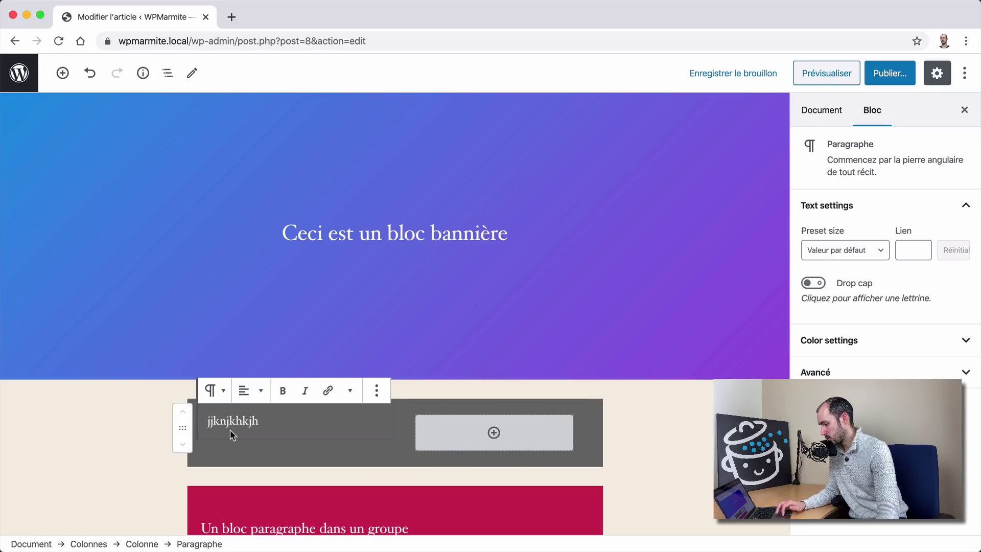
Select the whole Colonnes block and clear its grey background color.
{"action": "left_click", "coordinate": [206, 448]}
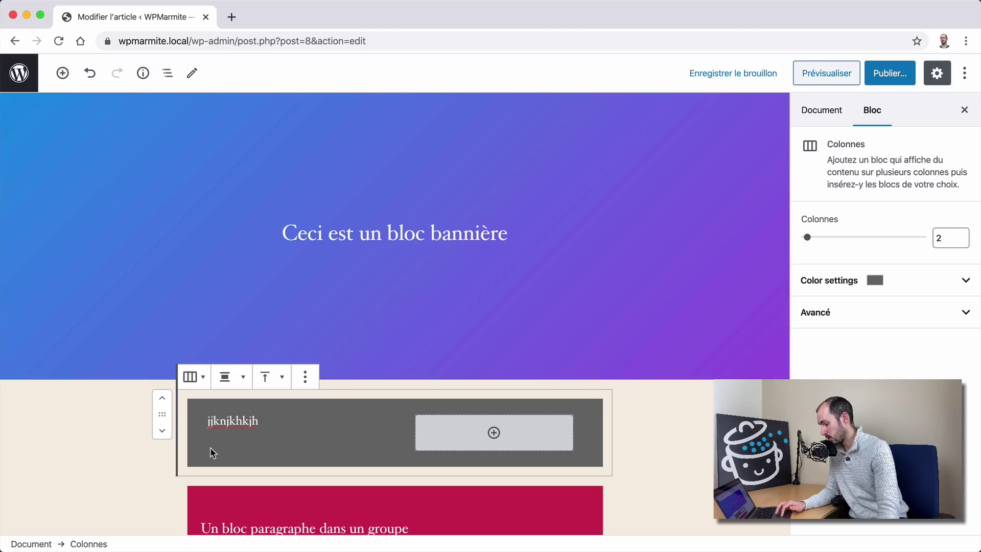
{"action": "left_click", "coordinate": [210, 447]}
{"action": "left_click", "coordinate": [189, 435]}
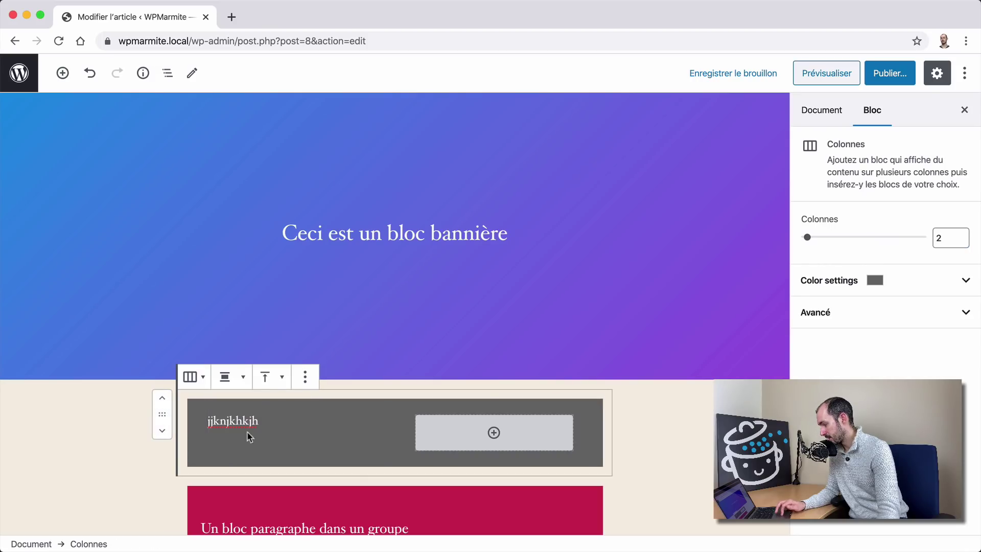
{"action": "left_click", "coordinate": [833, 280]}
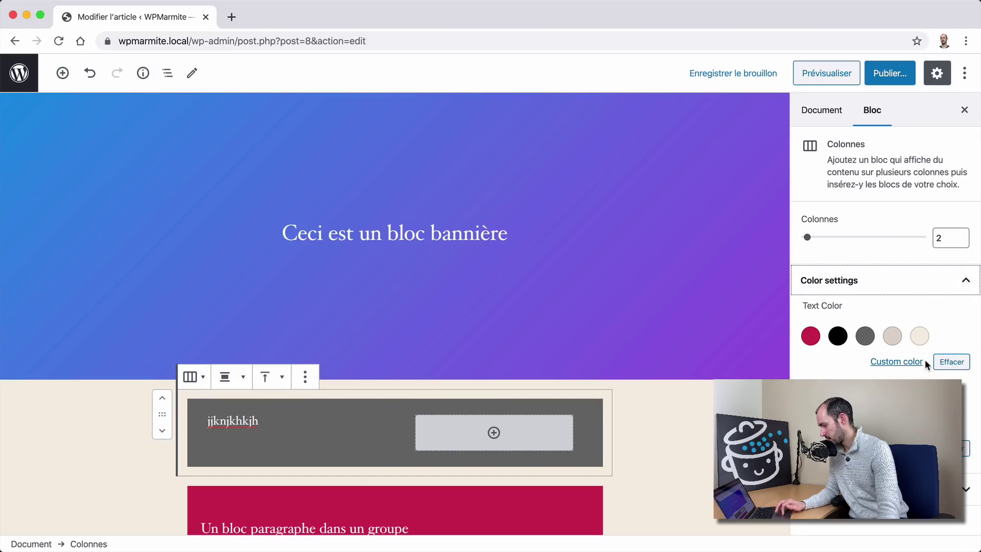
{"action": "left_click", "coordinate": [949, 362]}
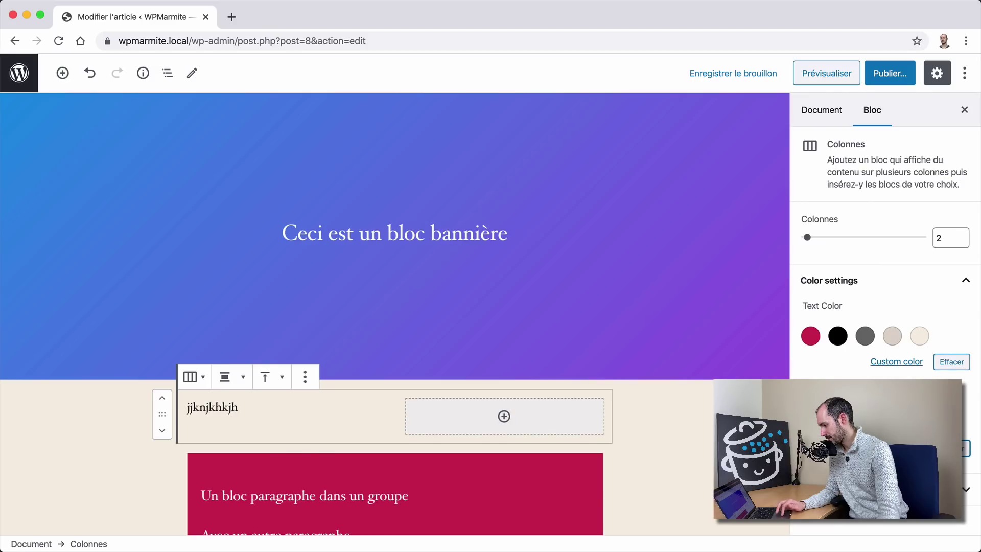
Select the "jjknjkhkjh" paragraph, its enclosing Colonne and the whole Colonnes block in turn, and return to the paragraph.
{"action": "left_click", "coordinate": [341, 429]}
{"action": "left_click", "coordinate": [286, 409]}
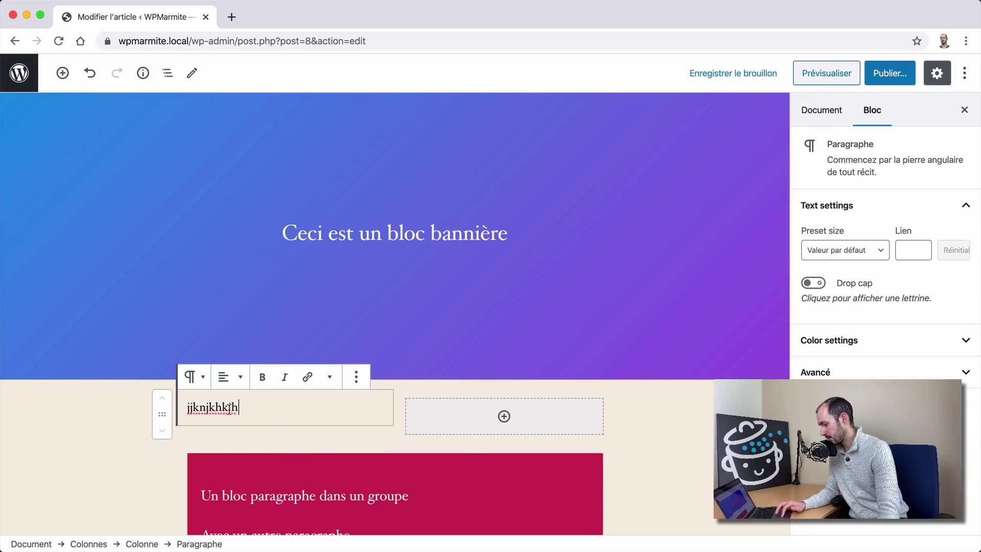
{"action": "left_click", "coordinate": [219, 431]}
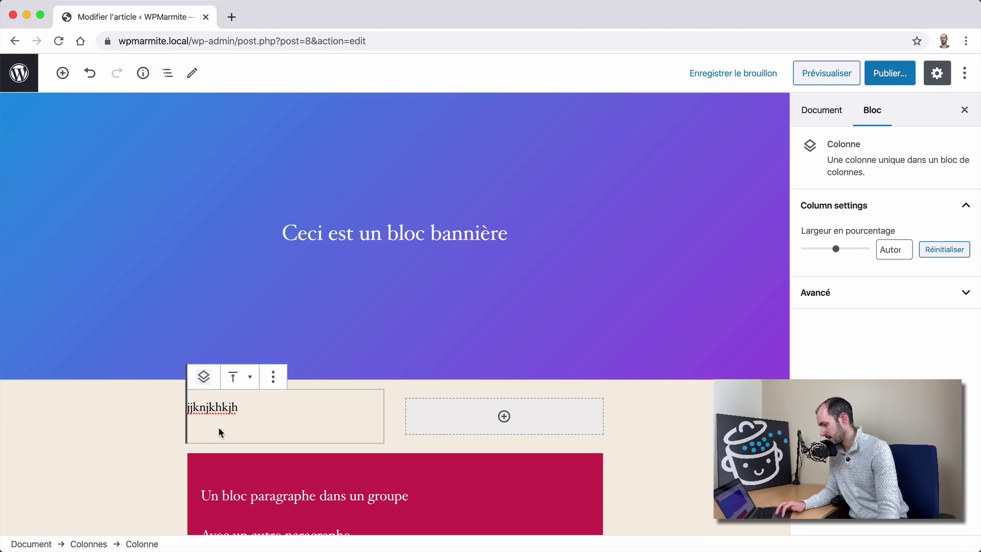
{"action": "left_click", "coordinate": [391, 403]}
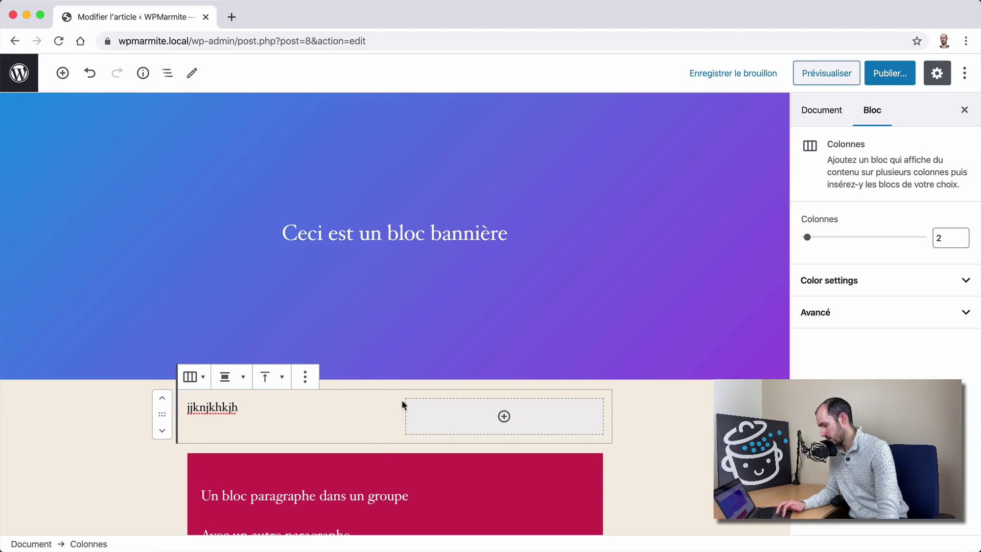
{"action": "left_click", "coordinate": [296, 398]}
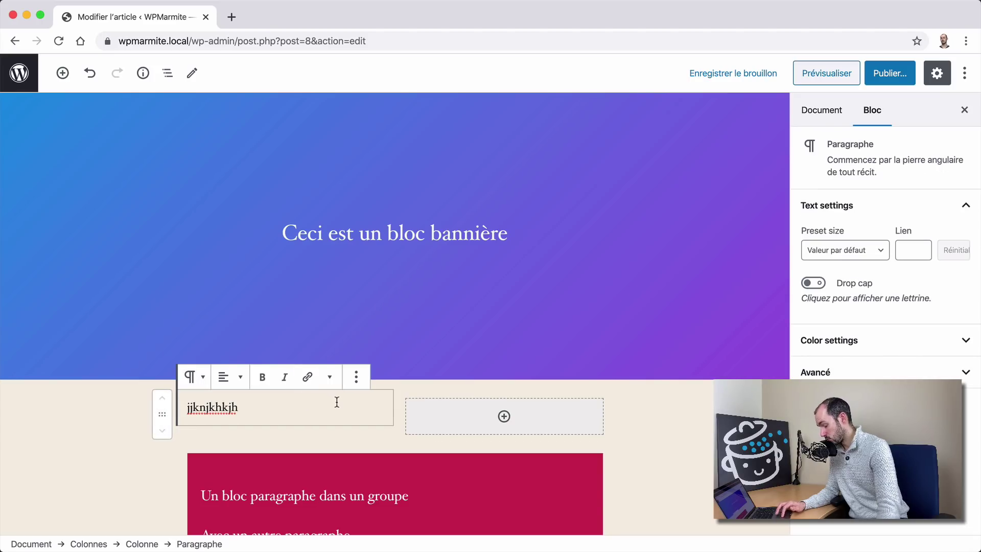
Go up the hierarchy from the "jjknjkhkjh" paragraph to its parent Colonne and the Colonnes block.
{"action": "scroll", "coordinate": [320, 407], "scroll_direction": "up", "scroll_amount": 2}
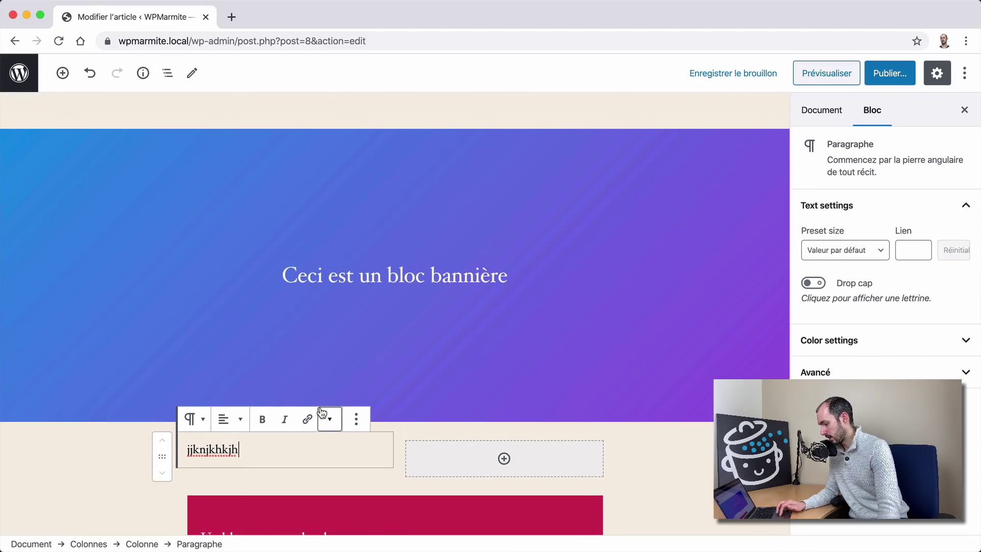
{"action": "left_click", "coordinate": [138, 544]}
{"action": "left_click", "coordinate": [89, 544]}
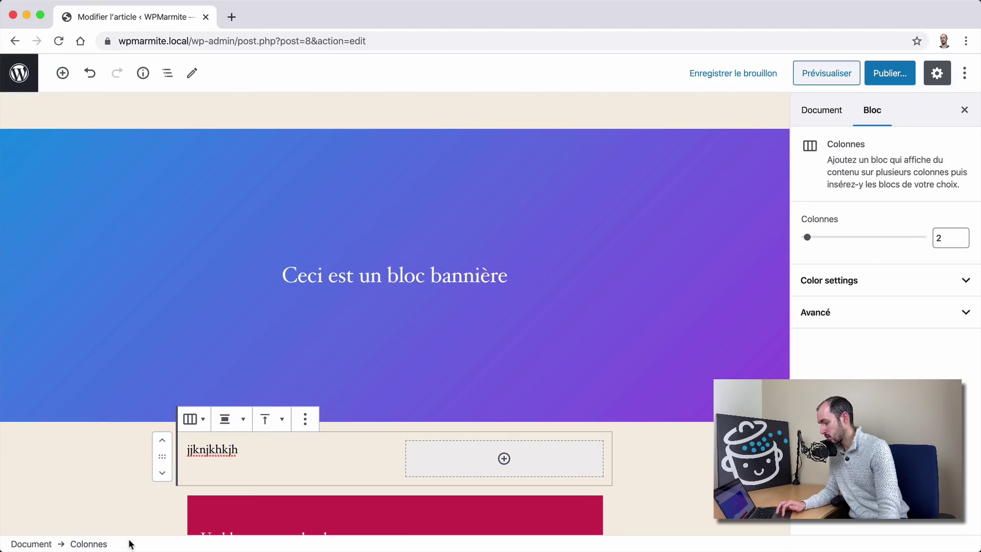
Show the document settings with the second section below Catégories expanded, and clear the block selection.
{"action": "scroll", "coordinate": [310, 195], "scroll_direction": "up", "scroll_amount": 10}
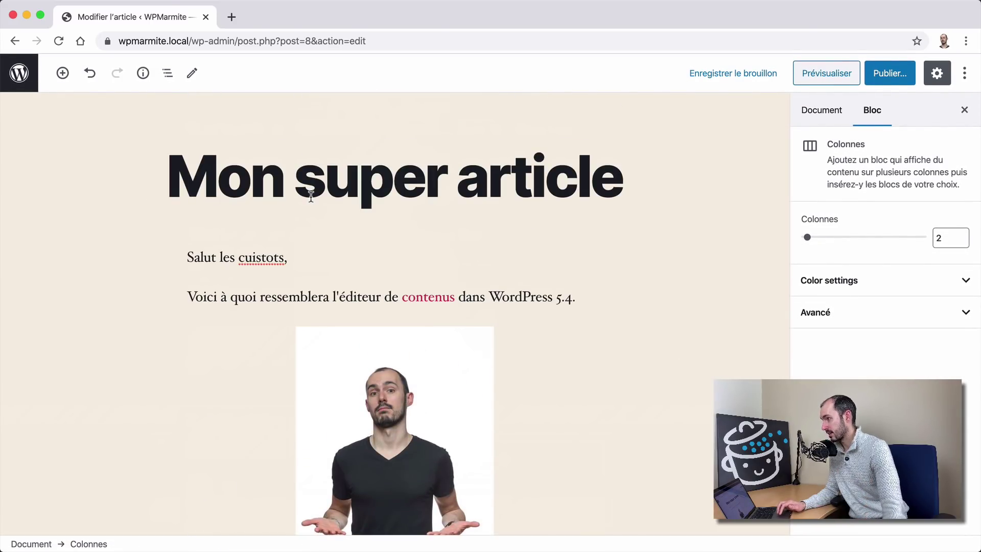
{"action": "left_click", "coordinate": [821, 112]}
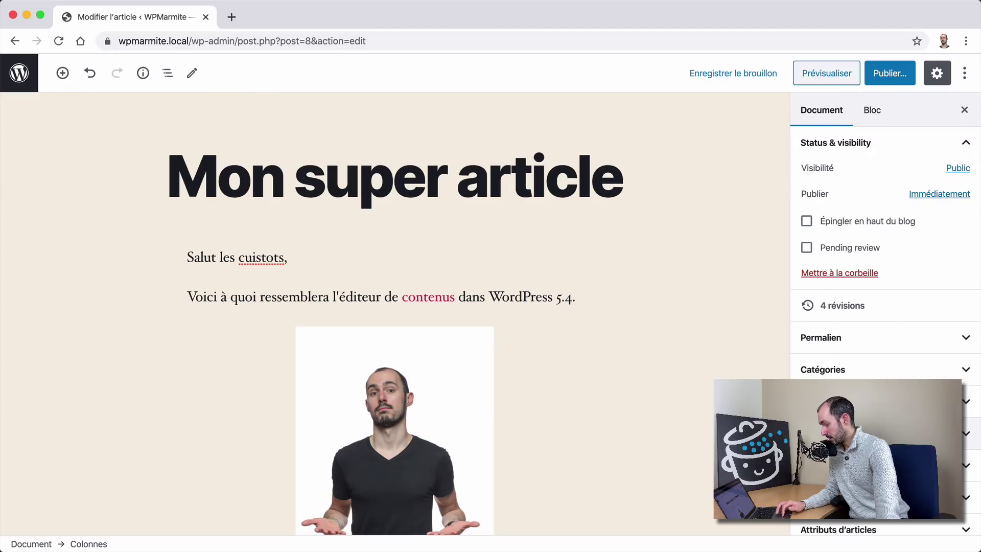
{"action": "left_click", "coordinate": [843, 434]}
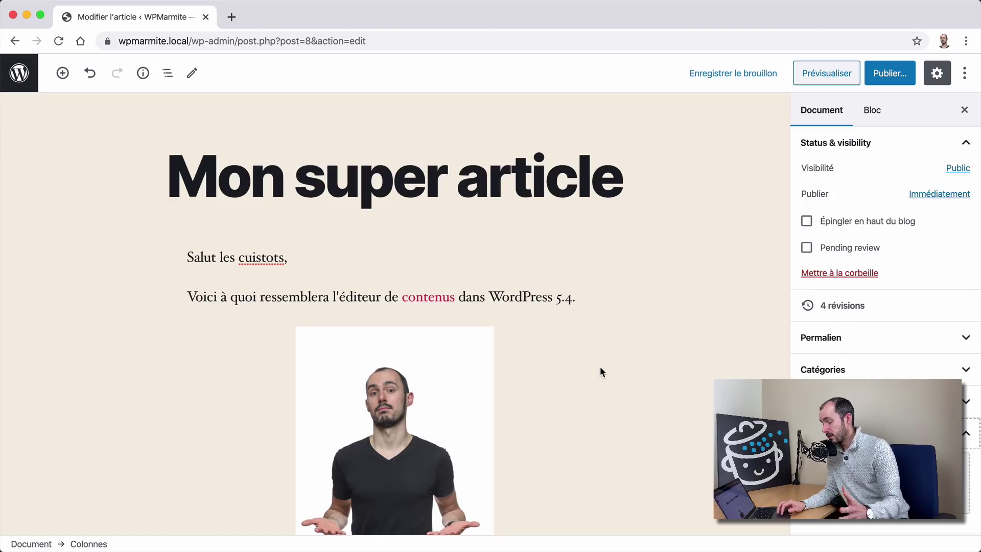
{"action": "left_click", "coordinate": [619, 328]}
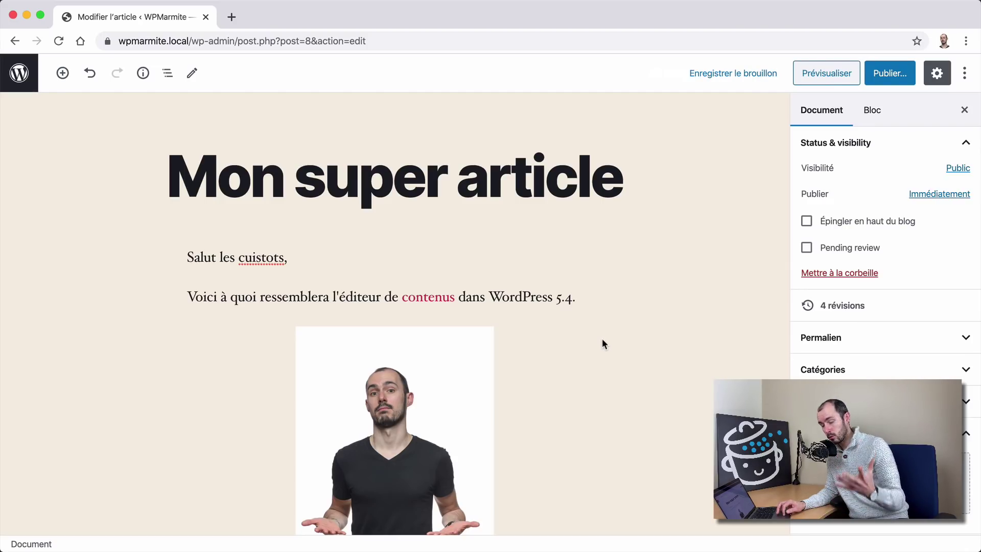
{"action": "scroll", "coordinate": [535, 323], "scroll_direction": "down", "scroll_amount": 10}
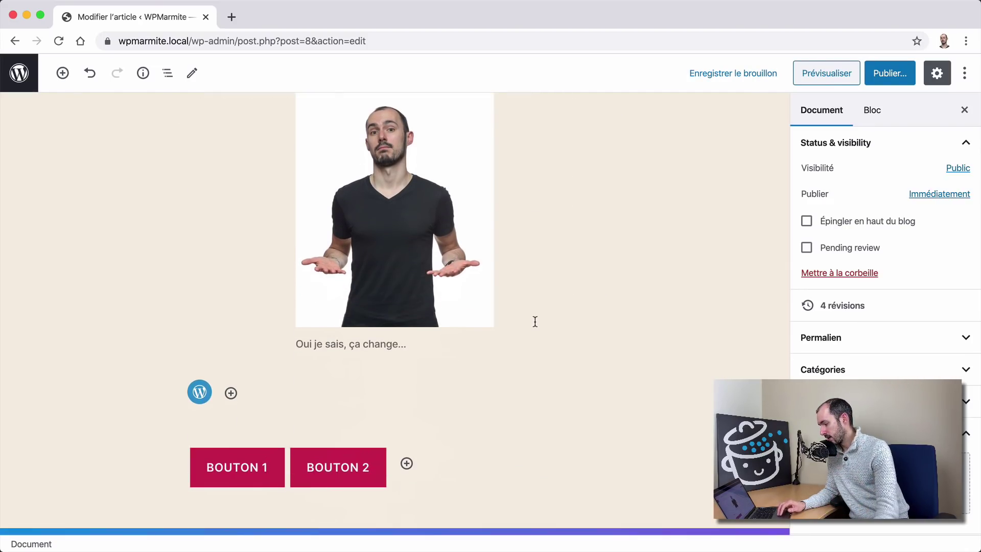
{"action": "left_click", "coordinate": [281, 349]}
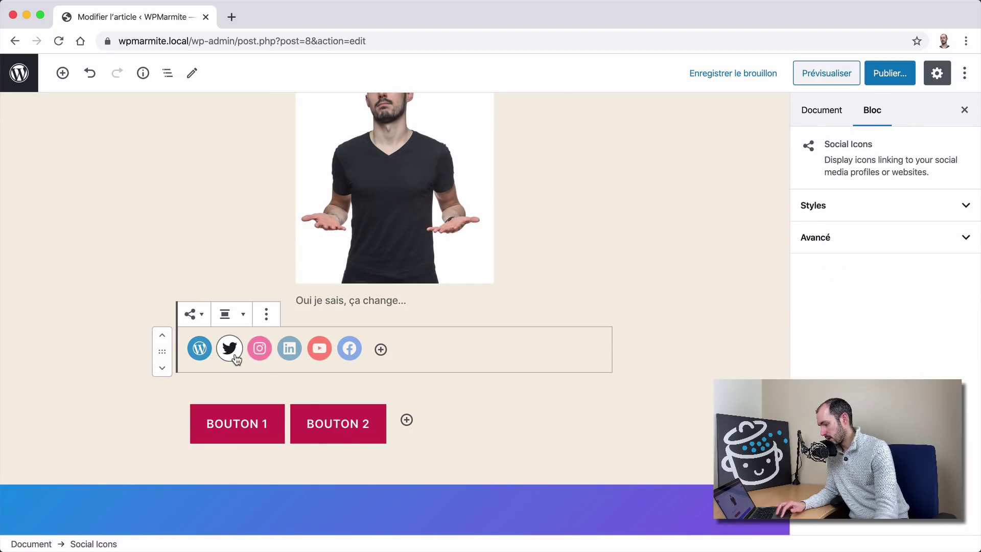
{"action": "left_click", "coordinate": [214, 356]}
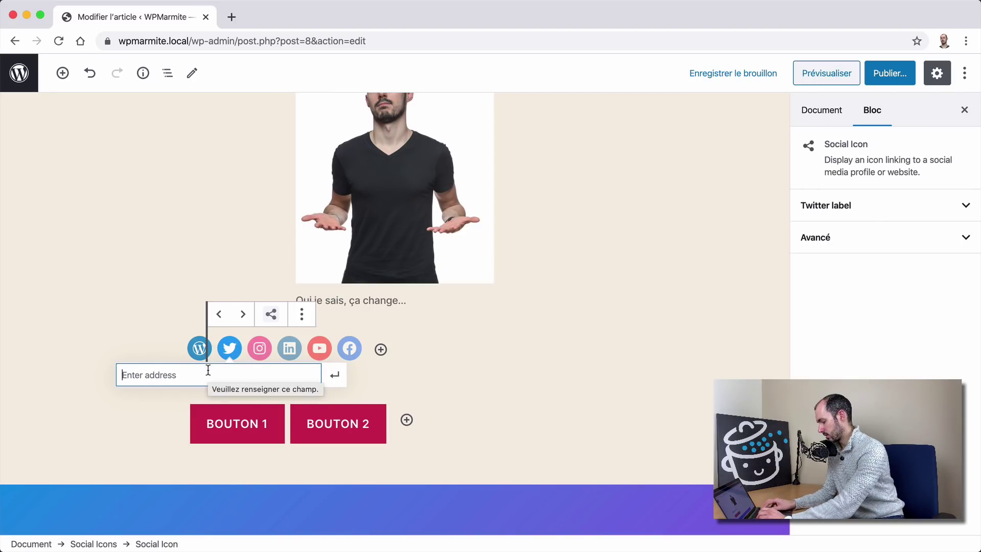
{"action": "type", "text": "wpma"}
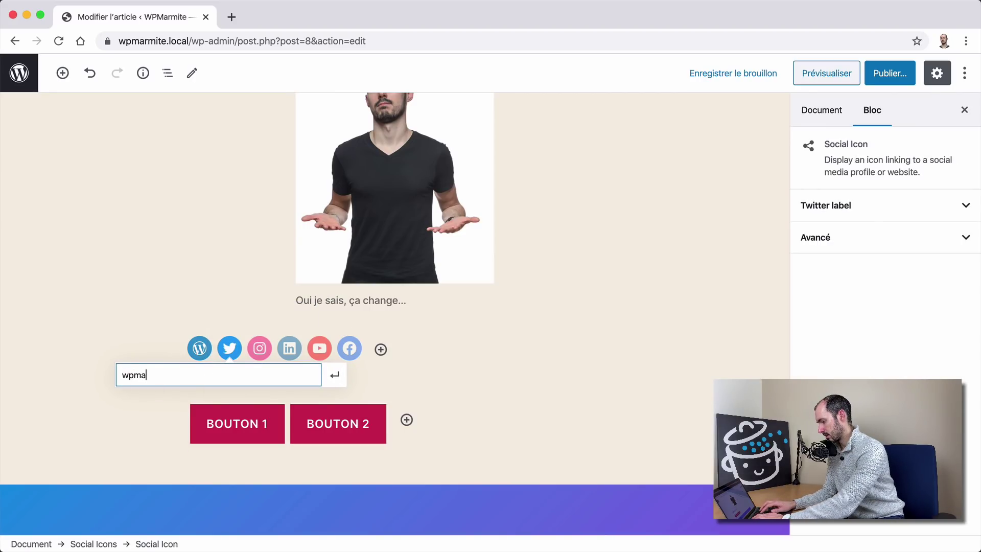
{"action": "type", "text": "rmite"}
{"action": "key", "text": "super+Left"}
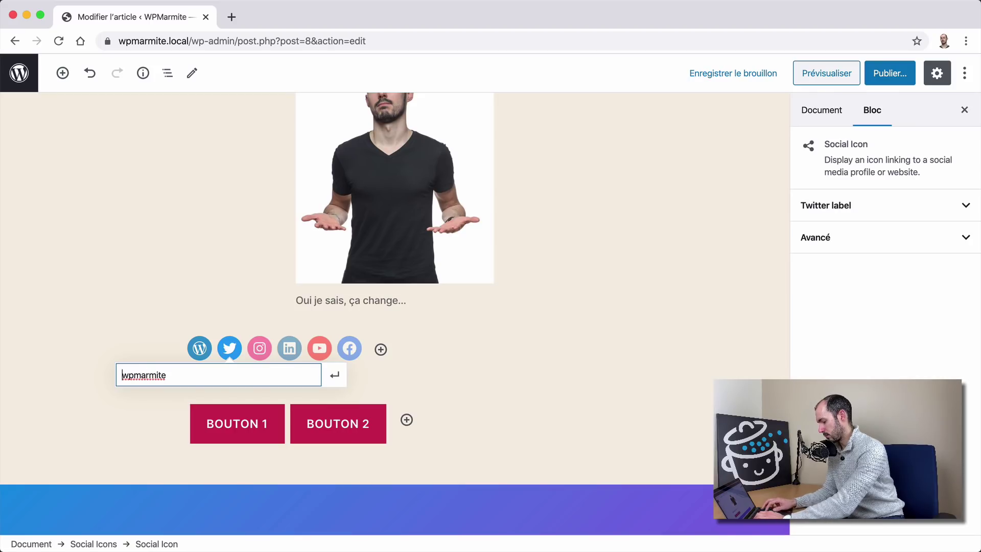
{"action": "type", "text": "htt"}
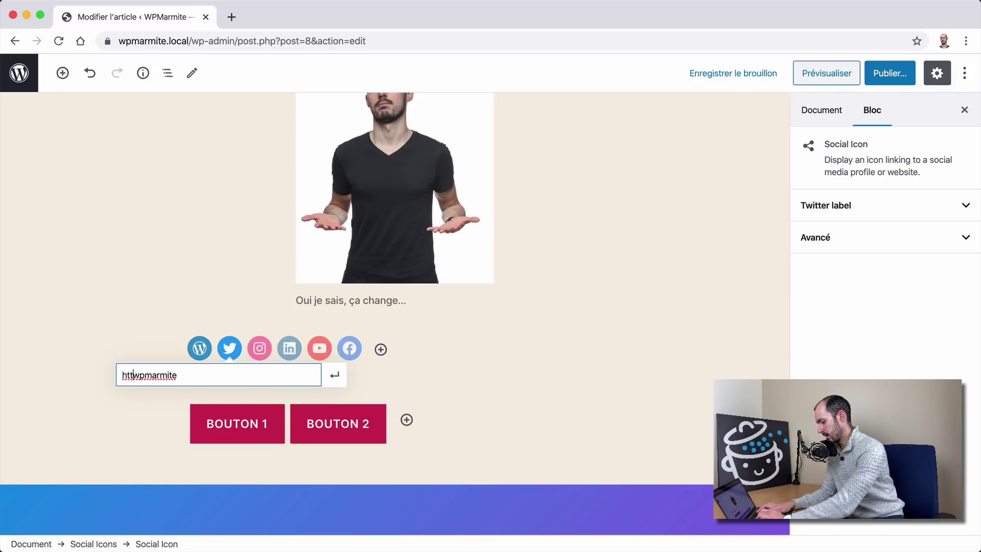
{"action": "type", "text": "ps://twitter.com"}
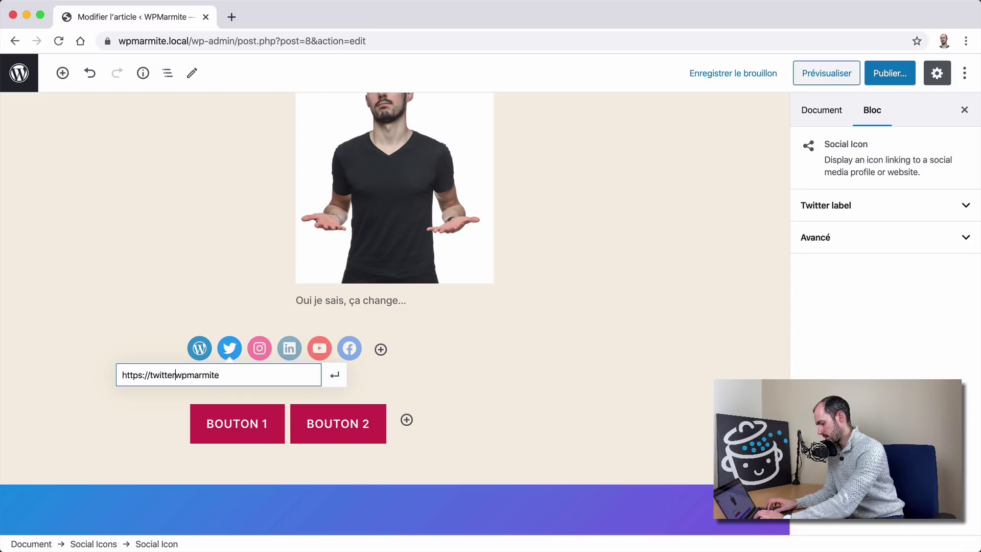
{"action": "type", "text": "/"}
{"action": "key", "text": "super+a"}
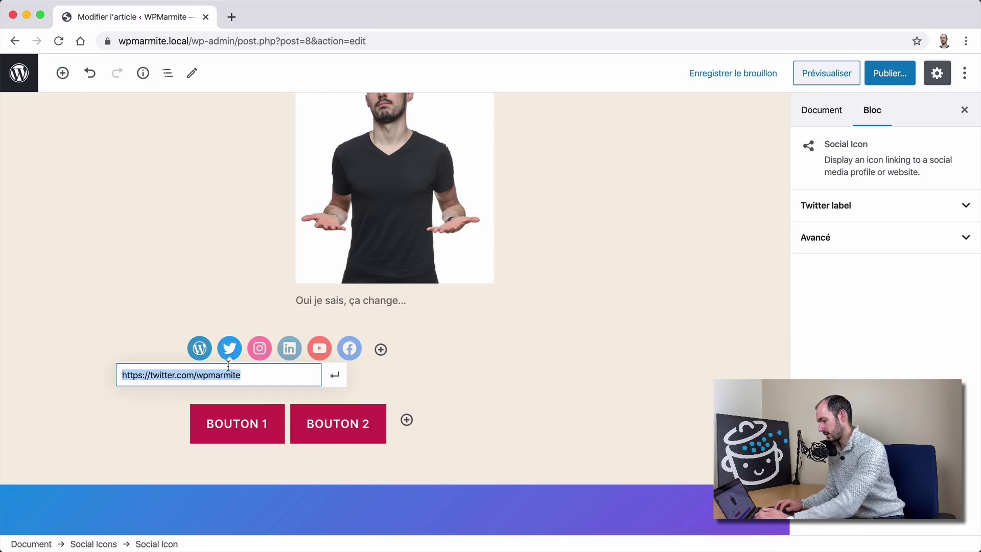
{"action": "left_click", "coordinate": [332, 372]}
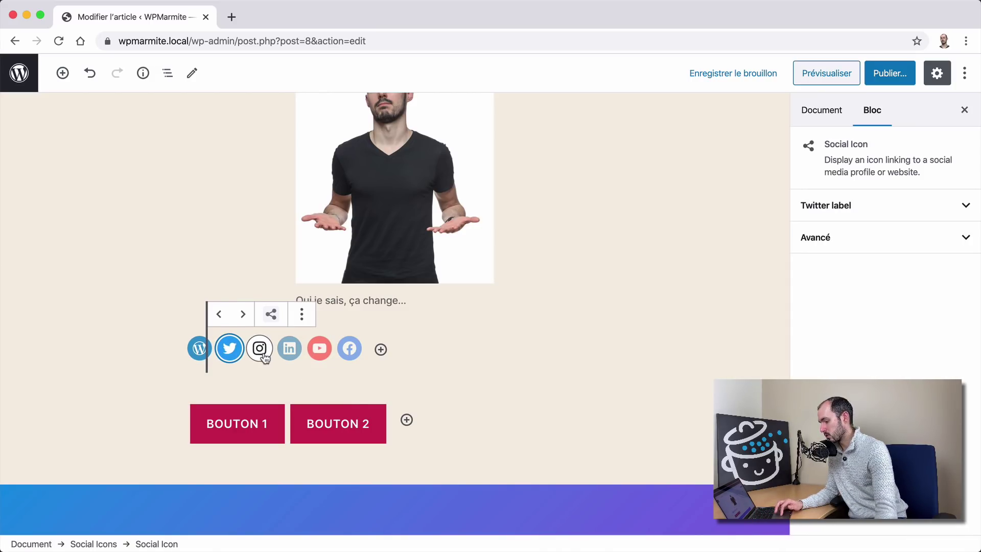
Browse the social networks that can be added to the Social Icons block.
{"action": "left_click", "coordinate": [381, 349]}
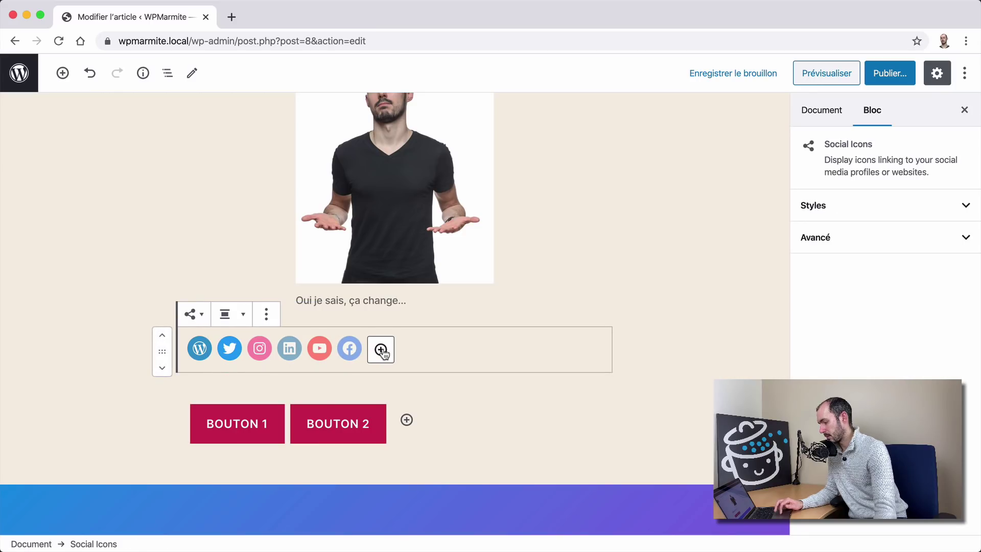
{"action": "left_click", "coordinate": [381, 350]}
{"action": "scroll", "coordinate": [367, 228], "scroll_direction": "down", "scroll_amount": 10}
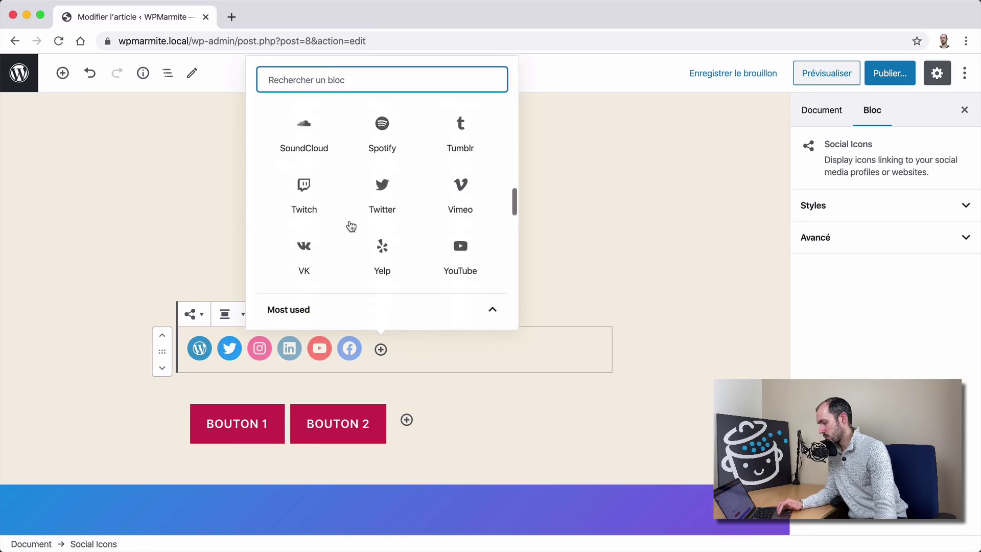
{"action": "scroll", "coordinate": [351, 226], "scroll_direction": "up", "scroll_amount": 10}
{"action": "scroll", "coordinate": [351, 226], "scroll_direction": "down", "scroll_amount": 6}
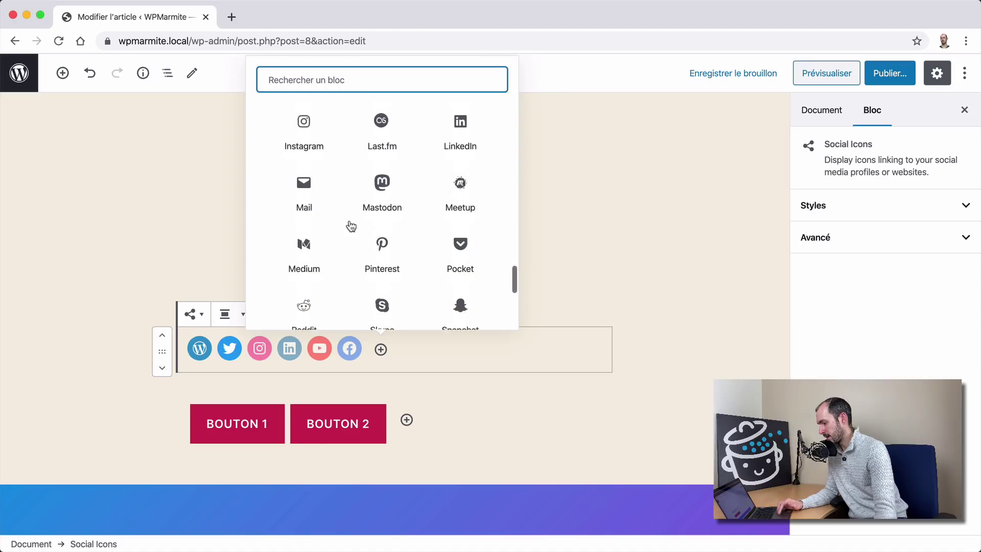
{"action": "scroll", "coordinate": [351, 226], "scroll_direction": "down", "scroll_amount": 5}
{"action": "scroll", "coordinate": [351, 226], "scroll_direction": "up", "scroll_amount": 10}
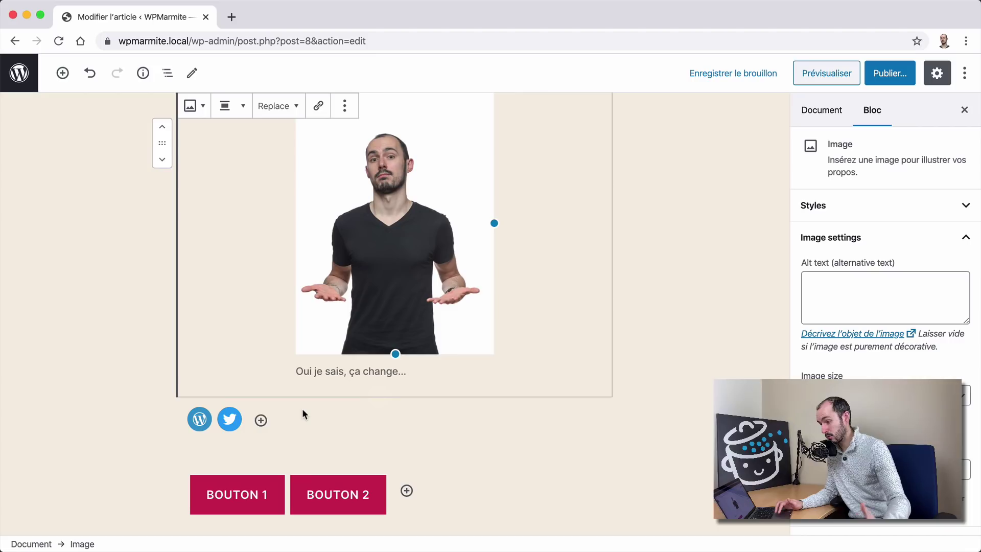
Add a third button labelled "BOUTON 3" to the Buttons block and select the whole block.
{"action": "scroll", "coordinate": [302, 409], "scroll_direction": "down", "scroll_amount": 2}
{"action": "left_click", "coordinate": [447, 412]}
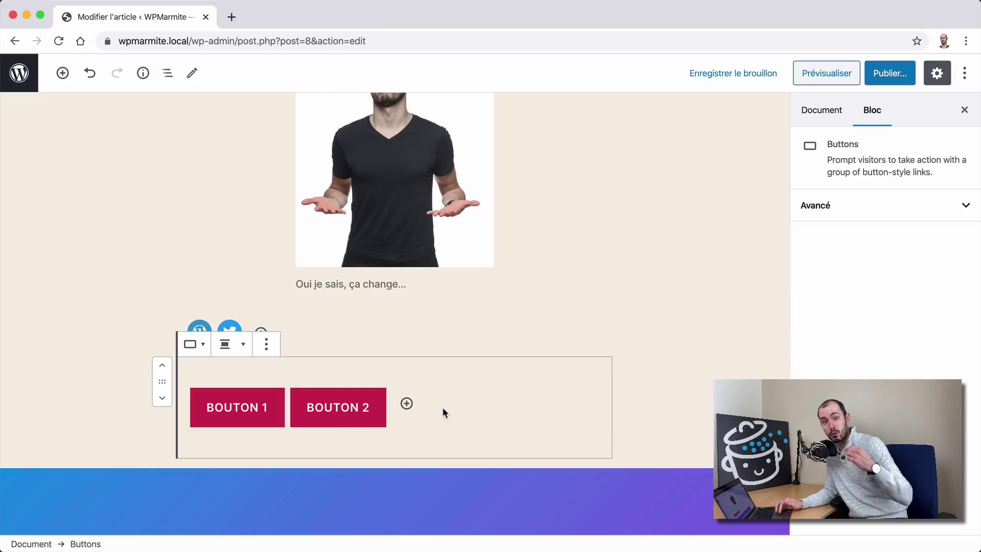
{"action": "left_click", "coordinate": [407, 404]}
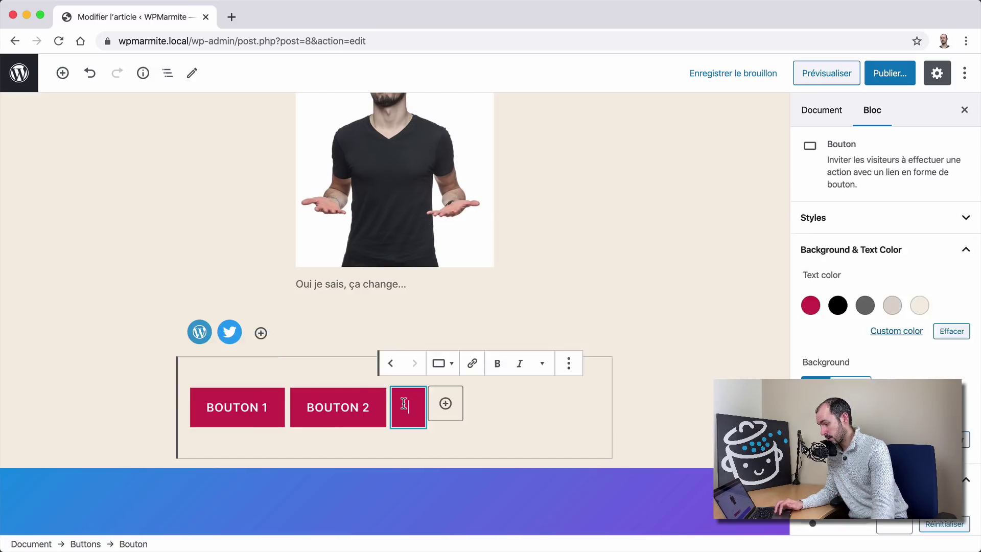
{"action": "type", "text": "BOUTONS"}
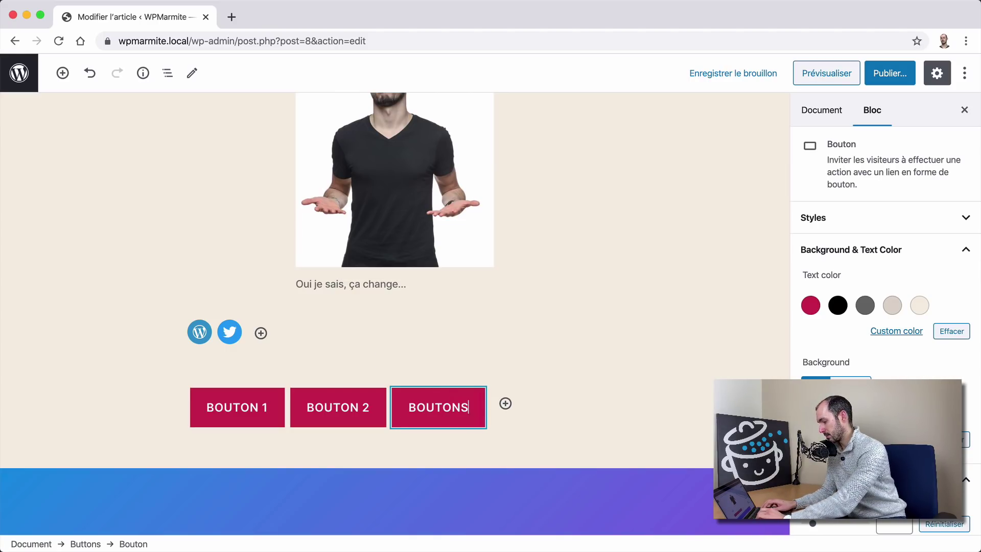
{"action": "key", "text": "BackSpace"}
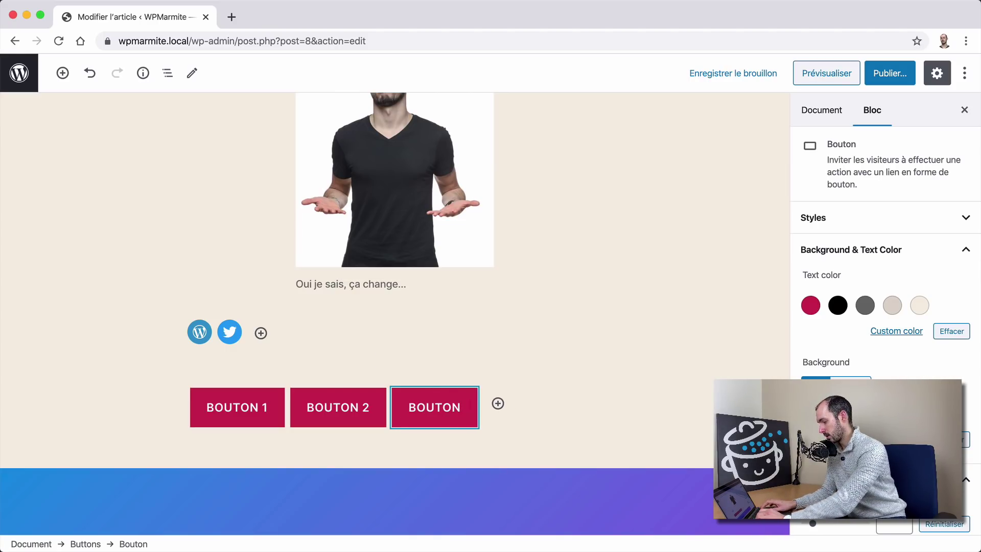
{"action": "type", "text": "3"}
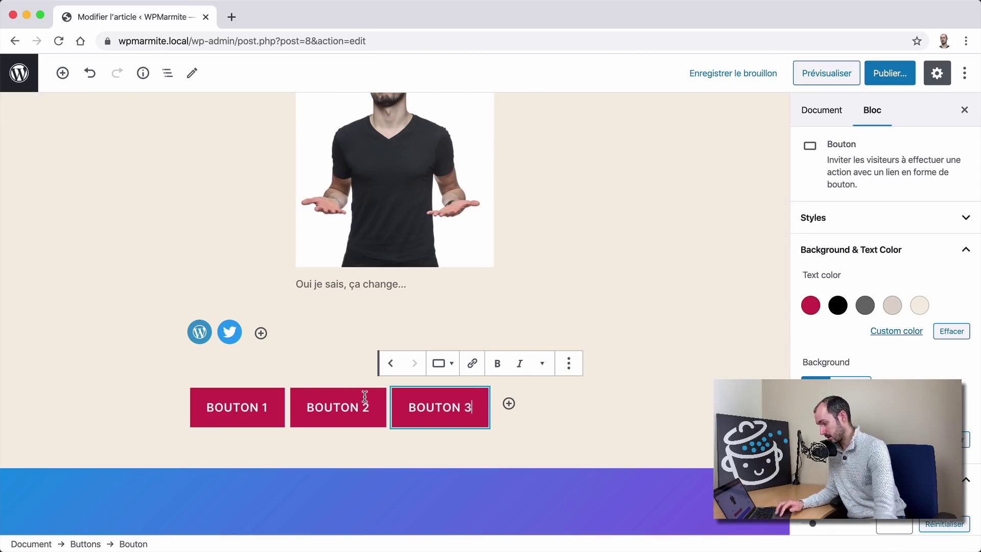
{"action": "left_click", "coordinate": [531, 407]}
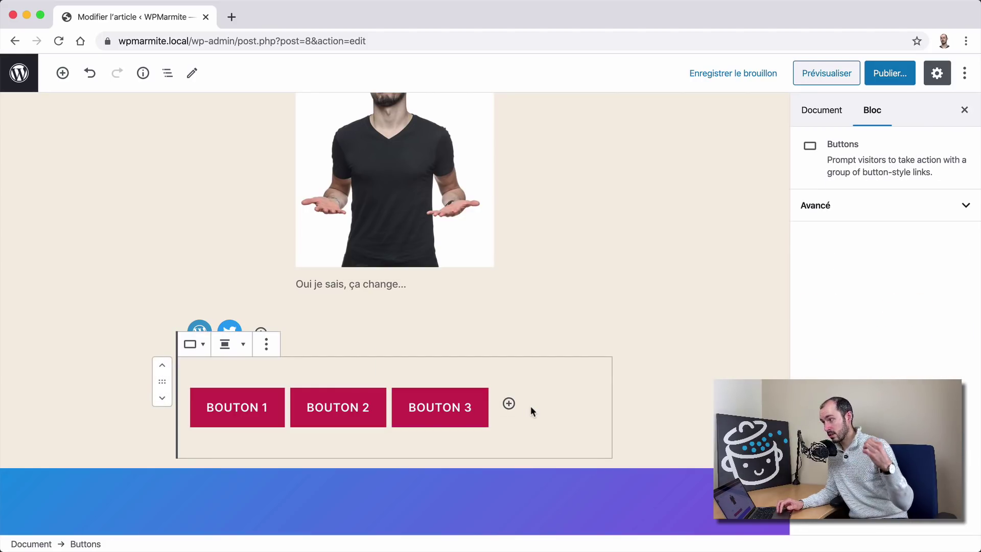
Add two more empty buttons after BOUTON 3 in the Buttons block.
{"action": "scroll", "coordinate": [530, 405], "scroll_direction": "down", "scroll_amount": 5}
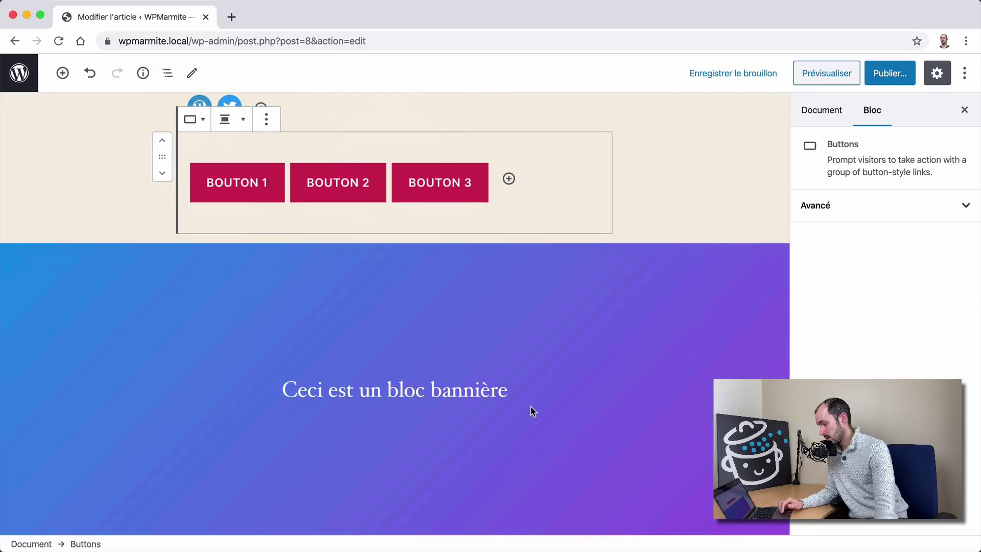
{"action": "left_click", "coordinate": [509, 178]}
{"action": "left_click", "coordinate": [466, 186]}
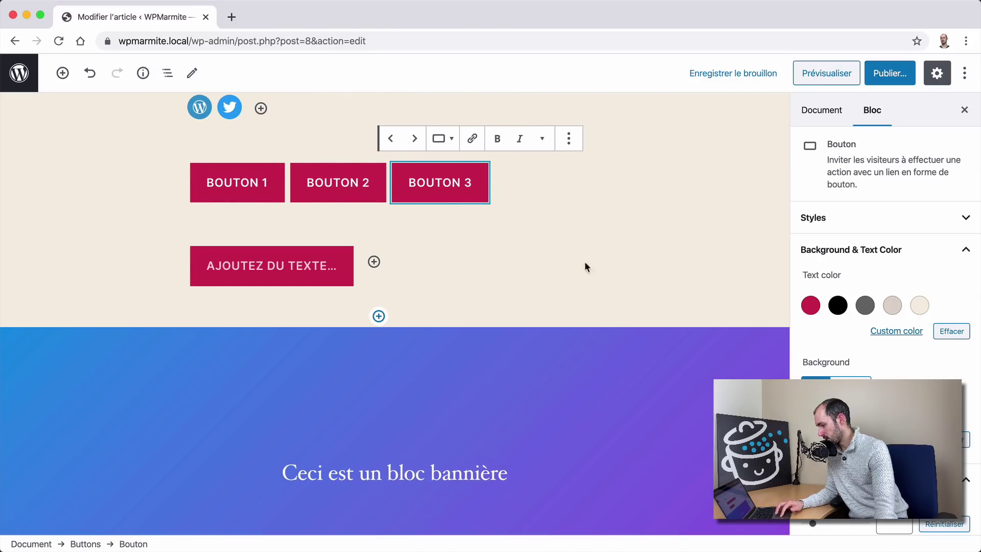
{"action": "left_click", "coordinate": [412, 259]}
{"action": "left_click", "coordinate": [374, 261]}
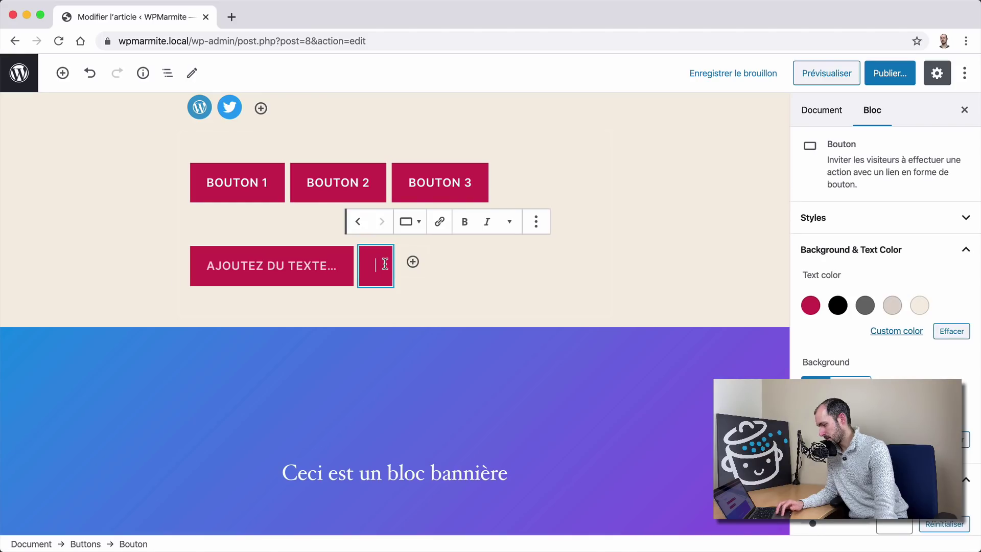
Remove the two empty buttons that follow BOUTON 3.
{"action": "left_click", "coordinate": [536, 221]}
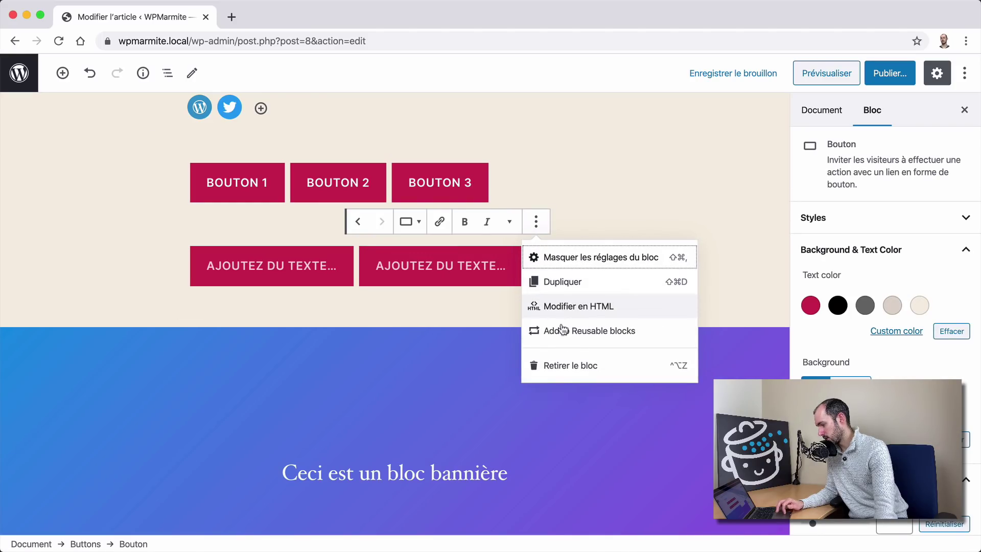
{"action": "left_click", "coordinate": [566, 356]}
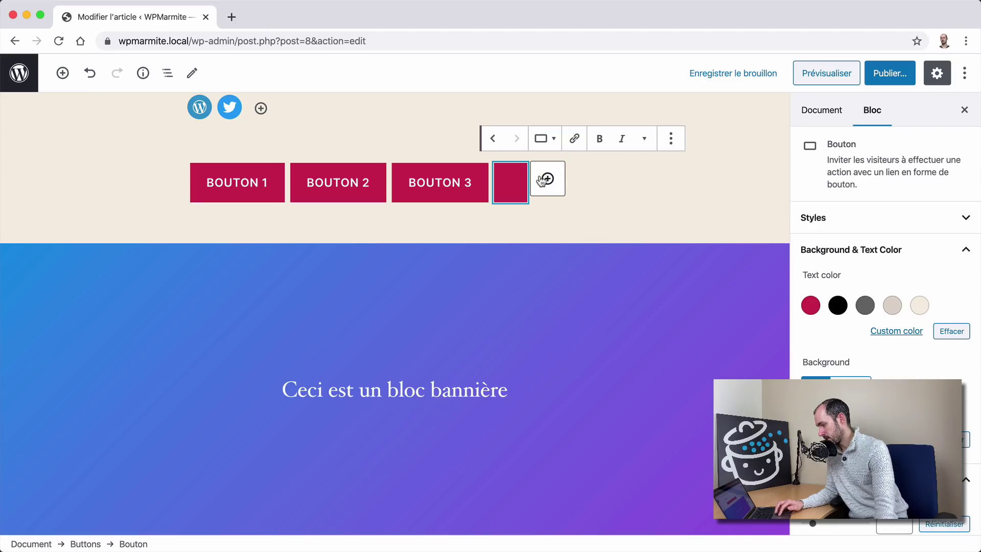
{"action": "left_click", "coordinate": [670, 140]}
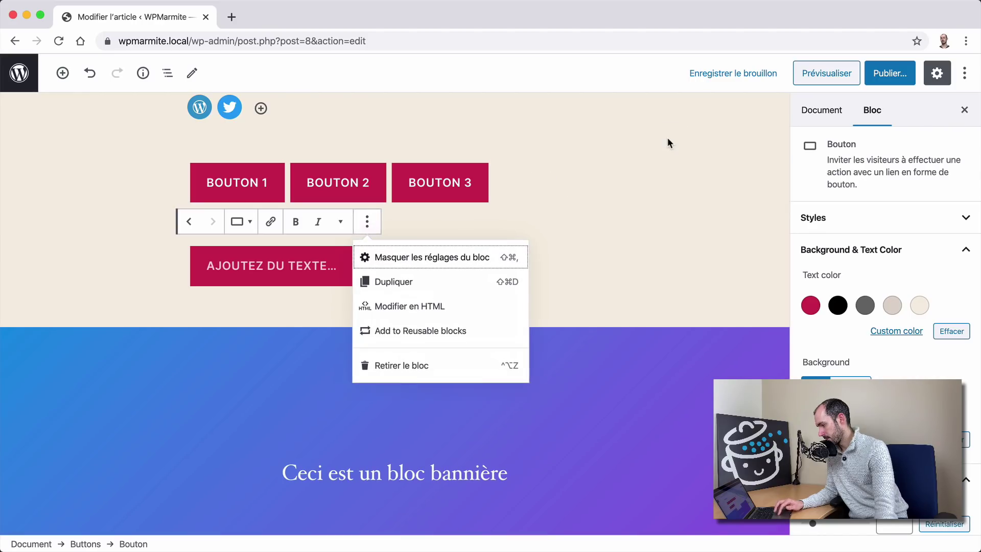
{"action": "left_click", "coordinate": [471, 366]}
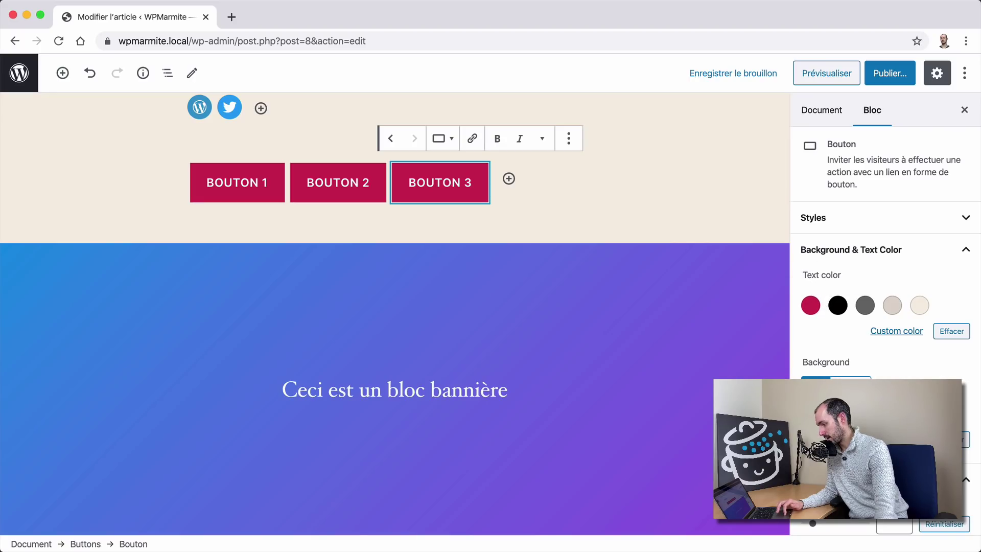
Try solid colors and several gradients as BOUTON 3's background, and finish with the blue-to-purple gradient.
{"action": "left_click", "coordinate": [838, 413]}
{"action": "left_click", "coordinate": [810, 414]}
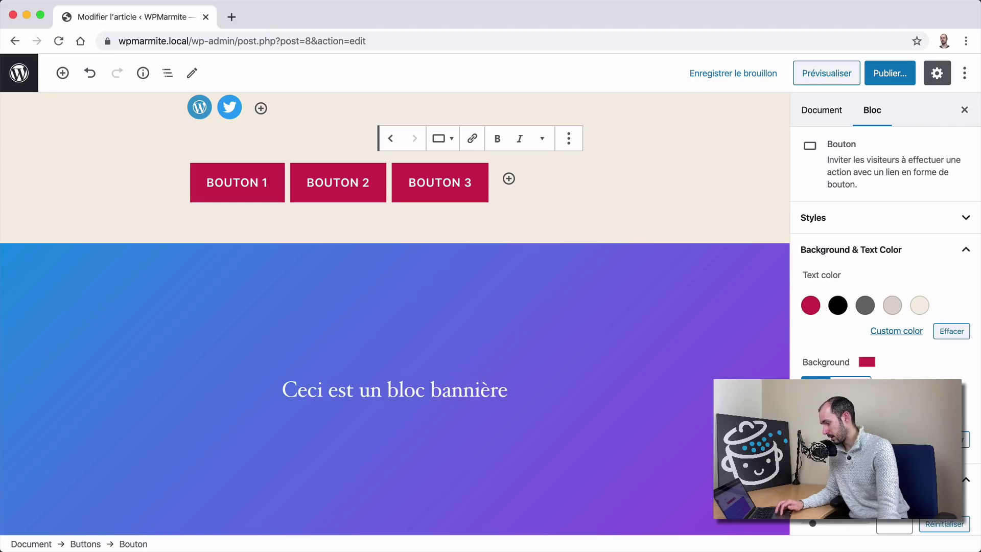
{"action": "left_click", "coordinate": [851, 385]}
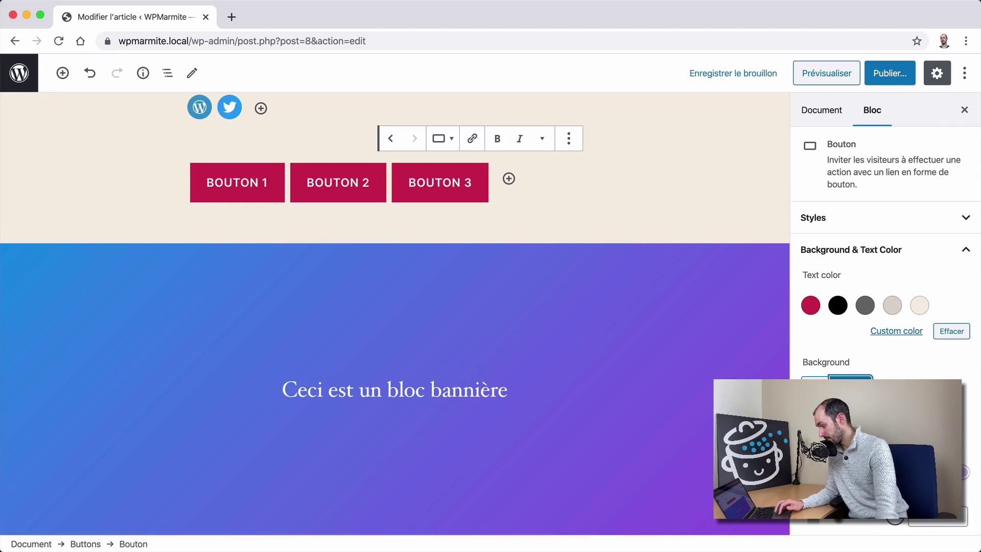
{"action": "left_click", "coordinate": [810, 414]}
{"action": "left_click", "coordinate": [838, 414]}
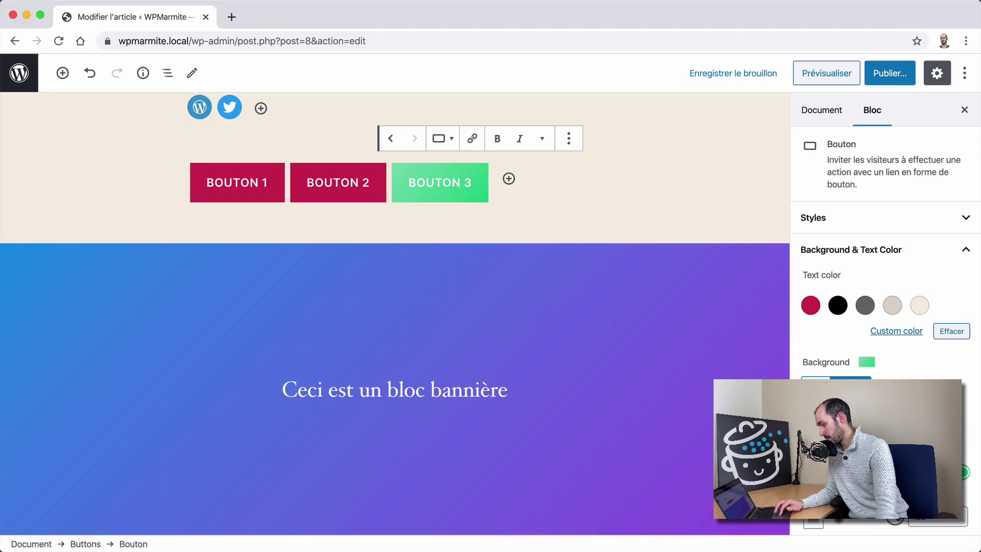
{"action": "left_click", "coordinate": [865, 414]}
{"action": "left_click", "coordinate": [892, 414]}
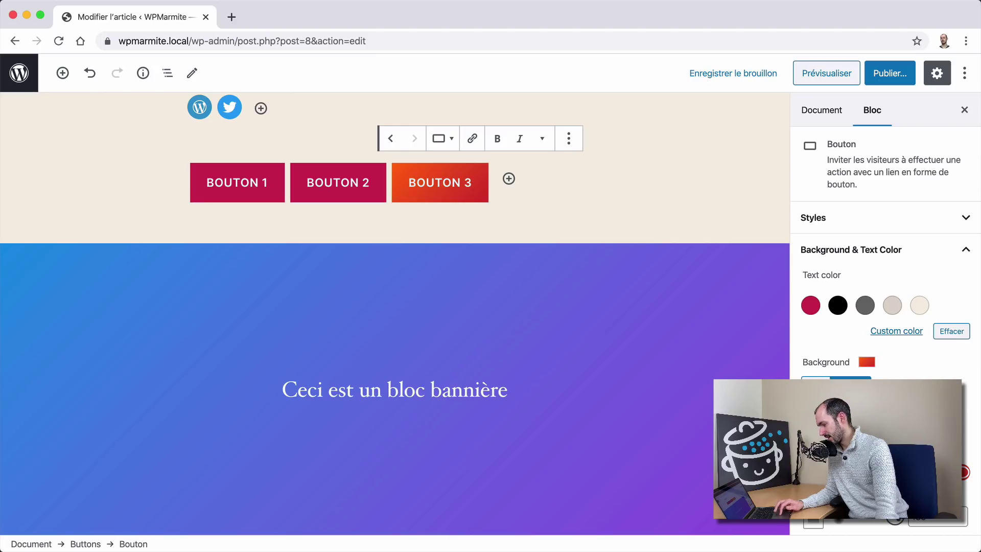
{"action": "left_click", "coordinate": [919, 413]}
{"action": "left_click", "coordinate": [838, 441]}
{"action": "left_click", "coordinate": [892, 441]}
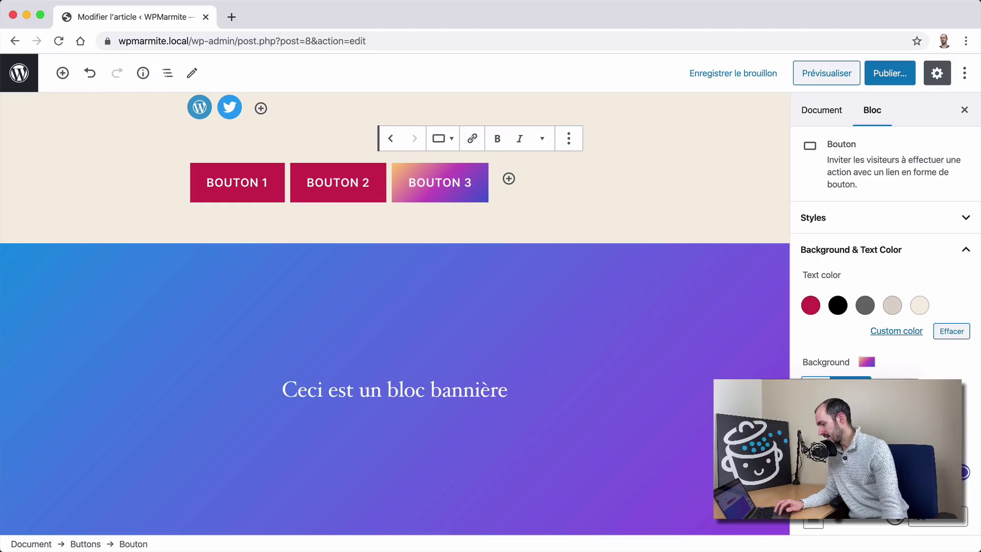
{"action": "left_click", "coordinate": [865, 408]}
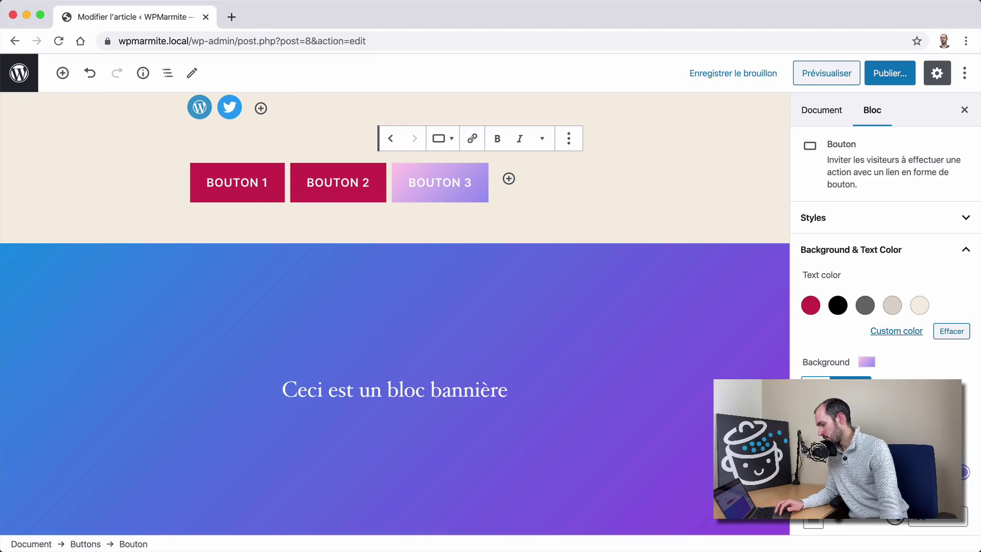
{"action": "left_click", "coordinate": [810, 408]}
Apply the yellow-to-orange gradient to the banner block's overlay and add a green color stop near its start.
{"action": "left_click", "coordinate": [506, 270]}
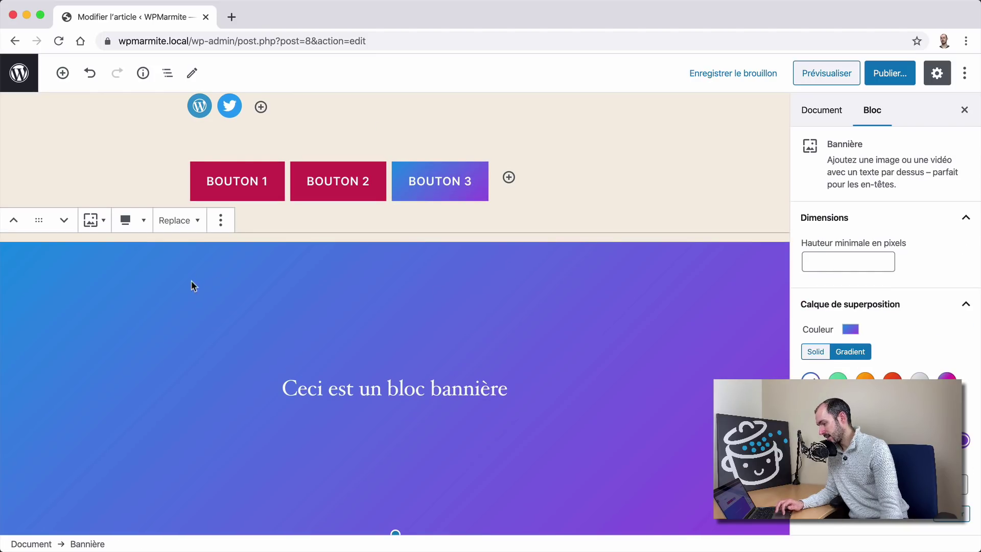
{"action": "scroll", "coordinate": [294, 320], "scroll_direction": "down", "scroll_amount": 3}
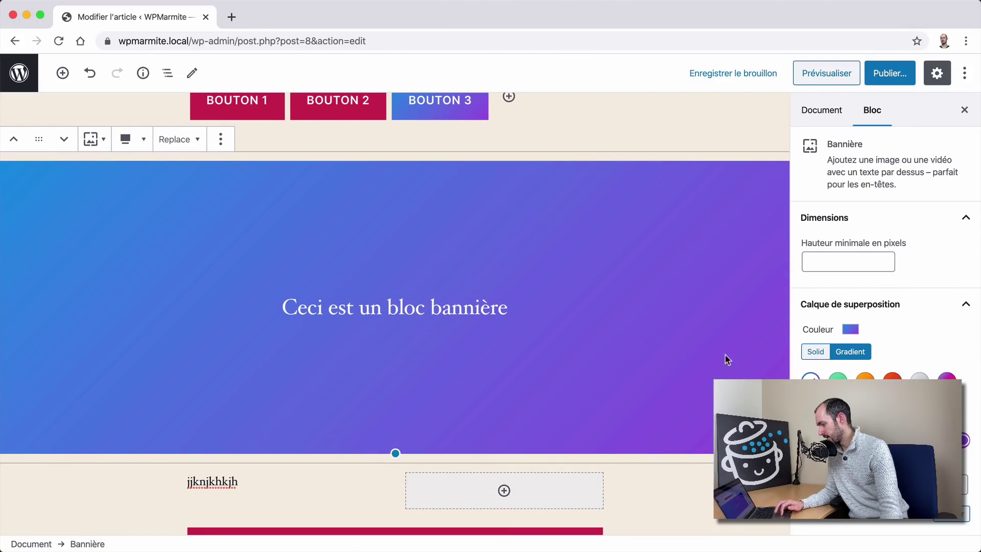
{"action": "left_click", "coordinate": [838, 377]}
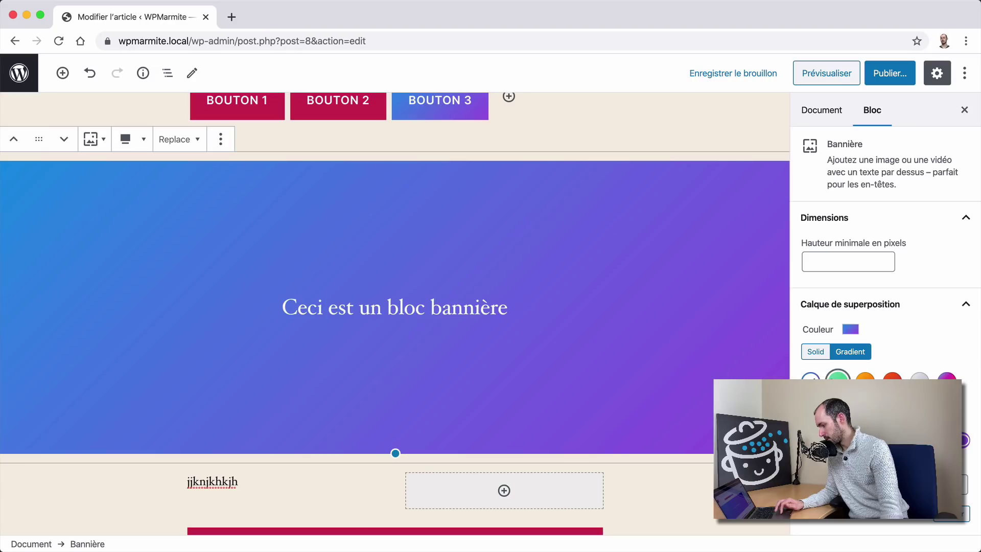
{"action": "left_click", "coordinate": [865, 377]}
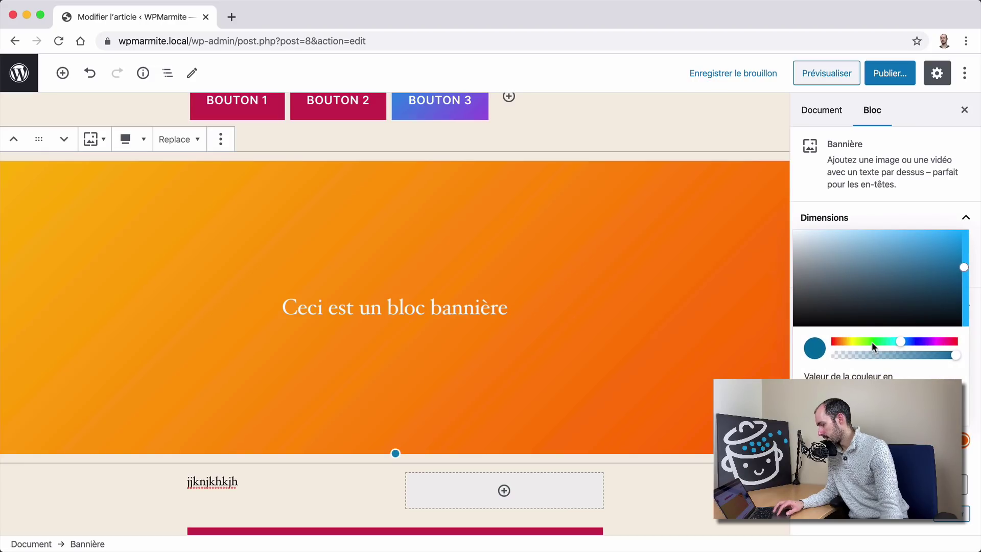
{"action": "left_click", "coordinate": [872, 343]}
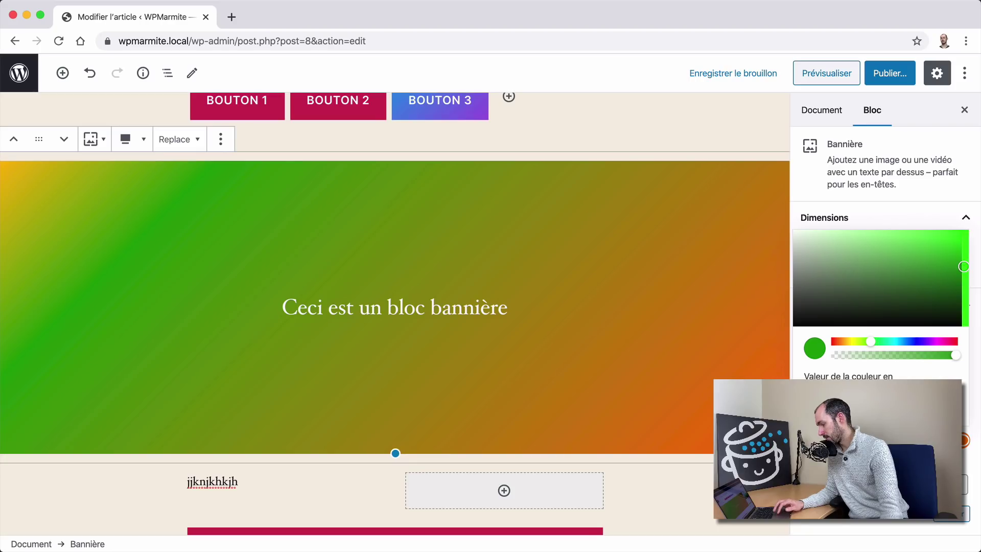
{"action": "left_click", "coordinate": [977, 386]}
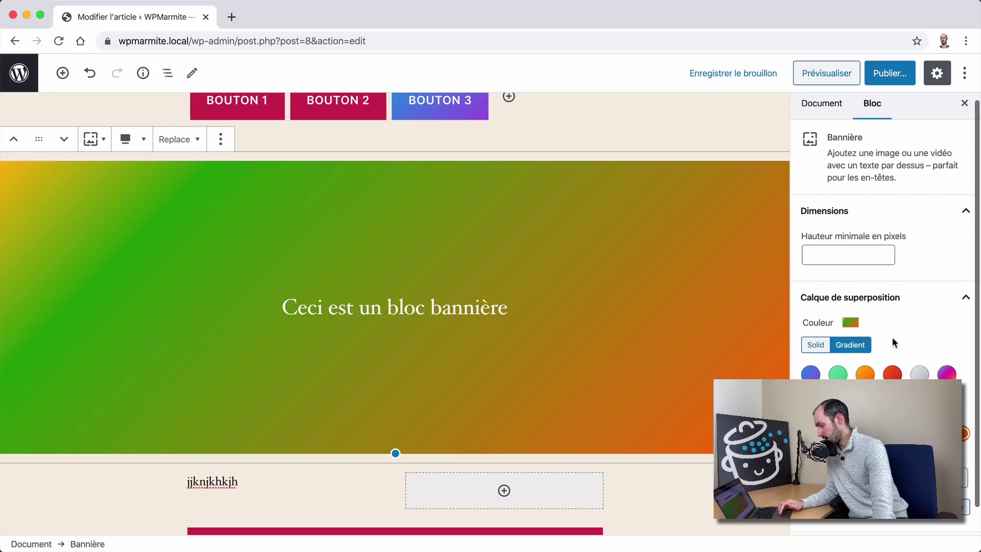
{"action": "scroll", "coordinate": [892, 336], "scroll_direction": "down", "scroll_amount": 2}
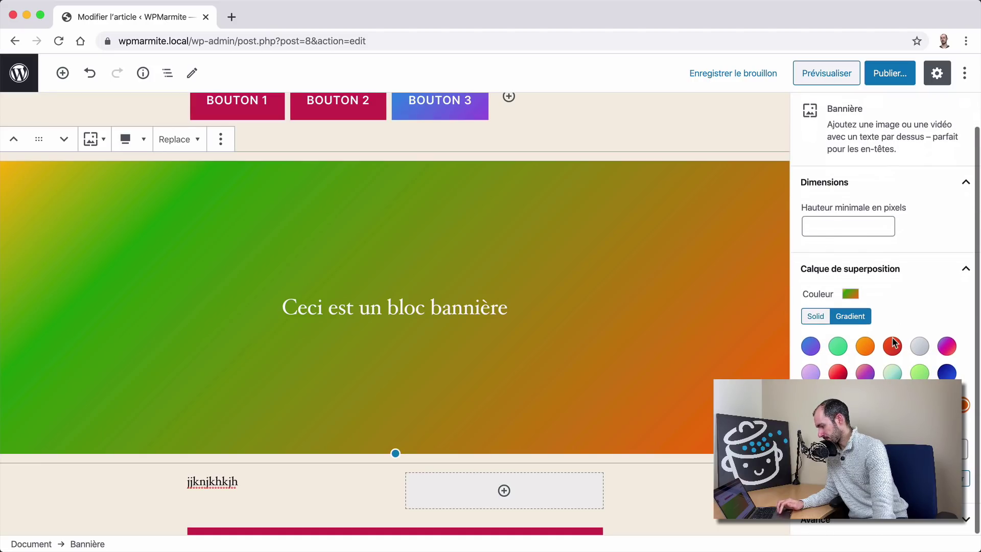
{"action": "left_click", "coordinate": [813, 320]}
{"action": "scroll", "coordinate": [562, 309], "scroll_direction": "down", "scroll_amount": 3}
Select the whole two-column block, try dark gray and black backgrounds, and finish with the crimson background.
{"action": "left_click", "coordinate": [279, 363]}
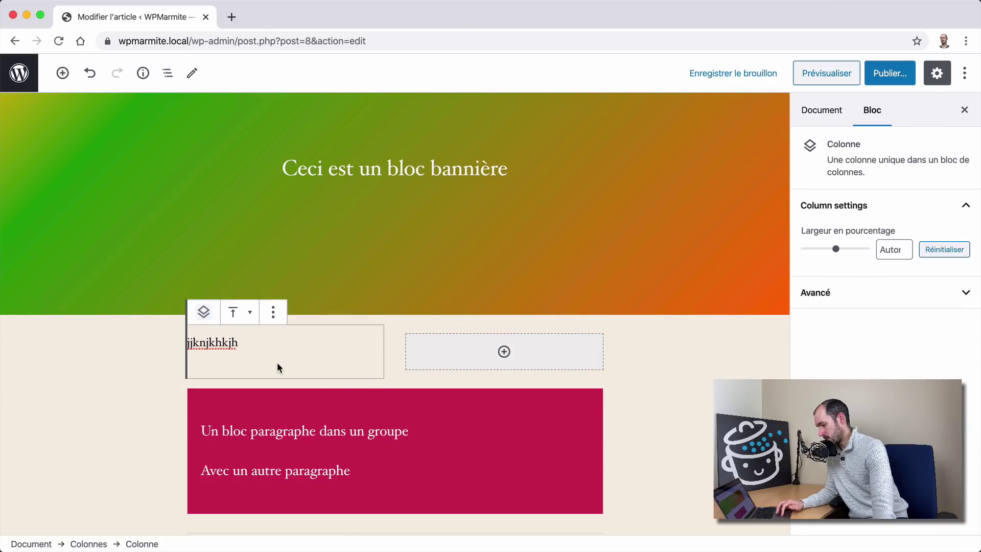
{"action": "left_click", "coordinate": [404, 331]}
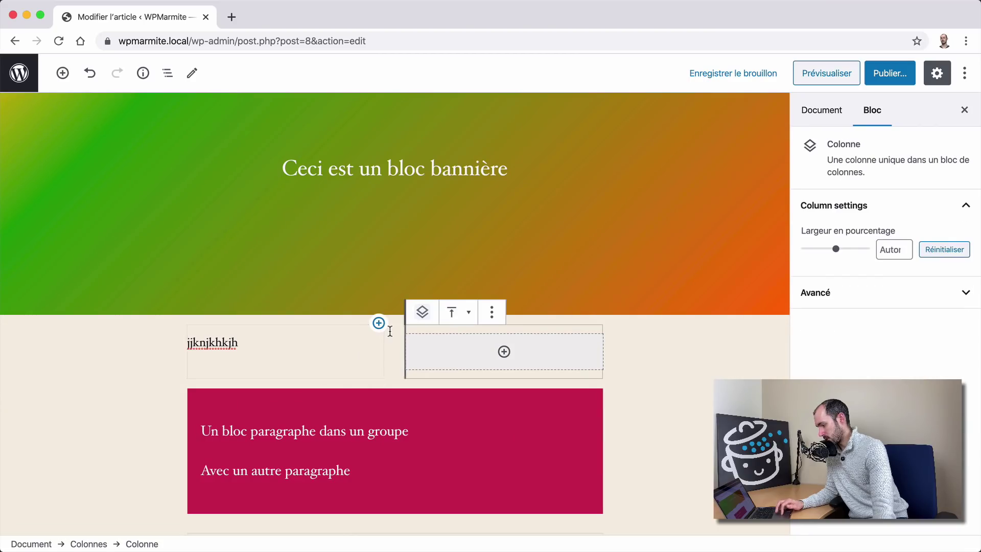
{"action": "left_click", "coordinate": [88, 544]}
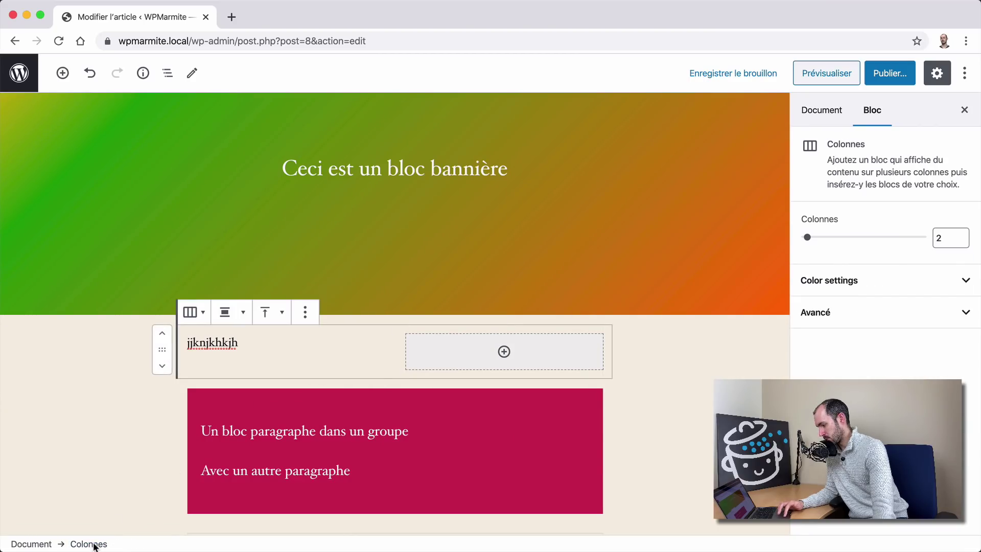
{"action": "left_click", "coordinate": [821, 280]}
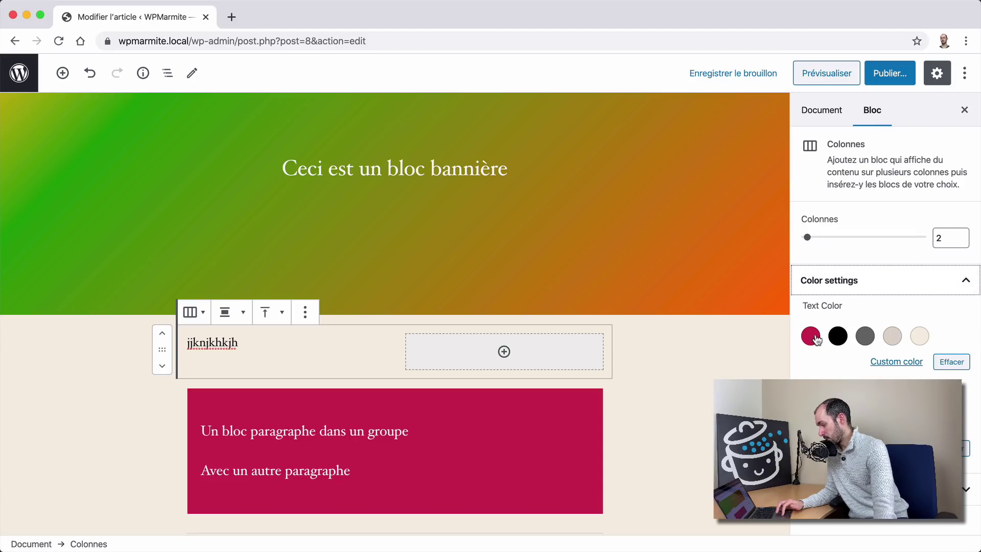
{"action": "left_click", "coordinate": [810, 429]}
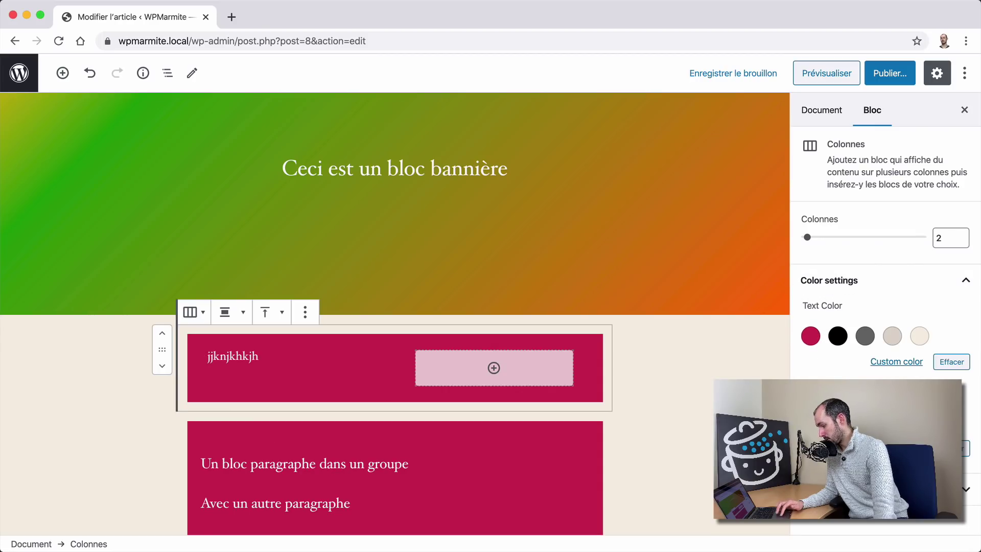
{"action": "left_click", "coordinate": [865, 429]}
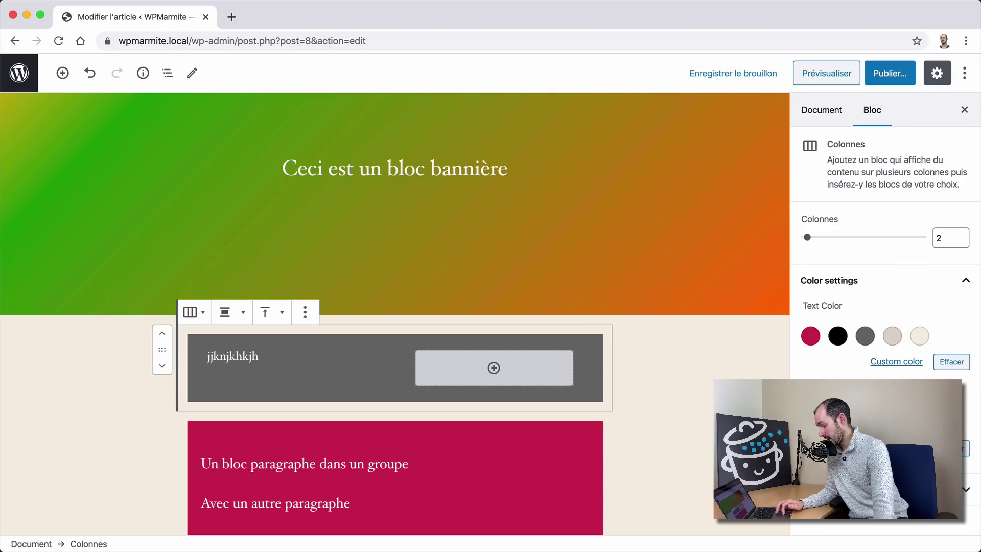
{"action": "left_click", "coordinate": [838, 429]}
{"action": "left_click", "coordinate": [811, 429]}
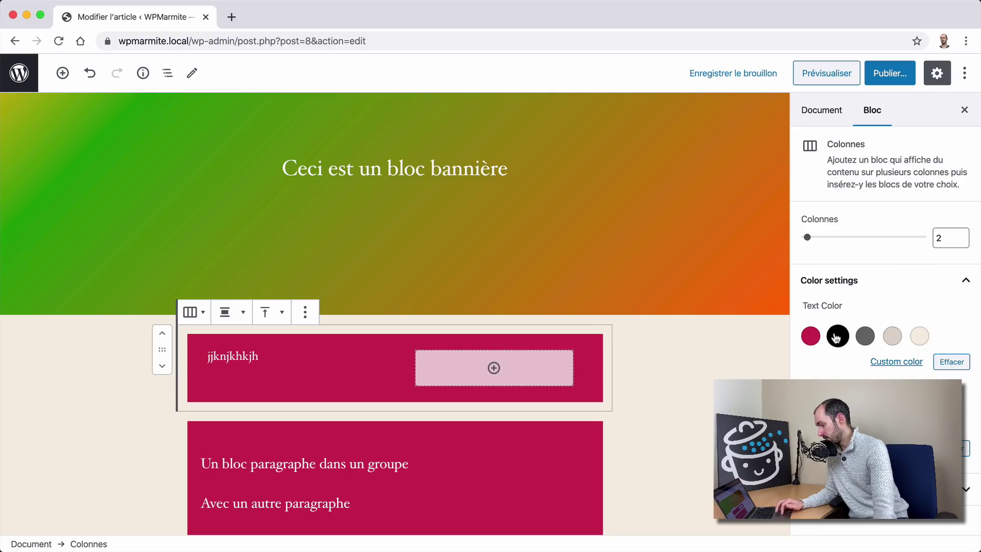
Try the cream text color on the two-column block and settle on the light beige-gray one.
{"action": "left_click", "coordinate": [891, 337]}
{"action": "left_click", "coordinate": [919, 336]}
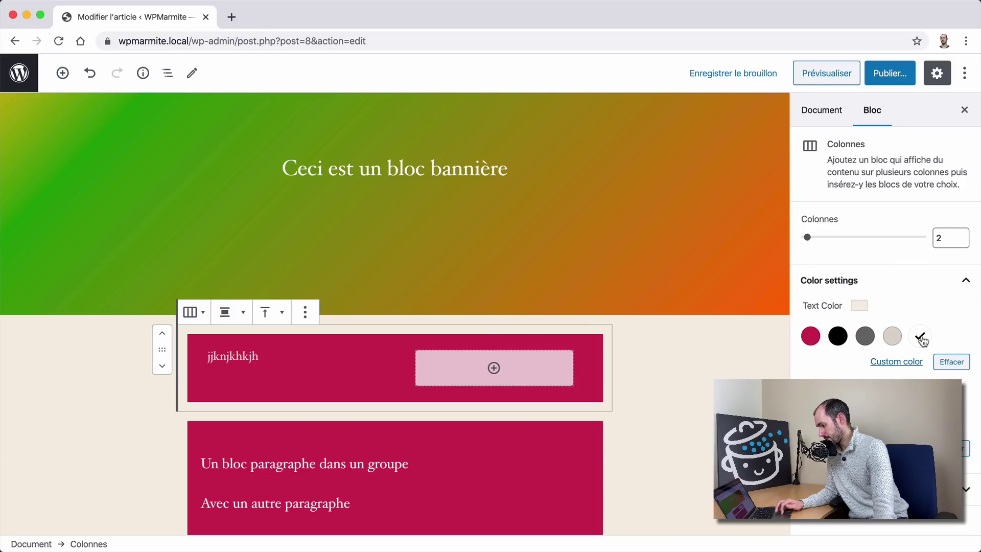
{"action": "left_click", "coordinate": [892, 339]}
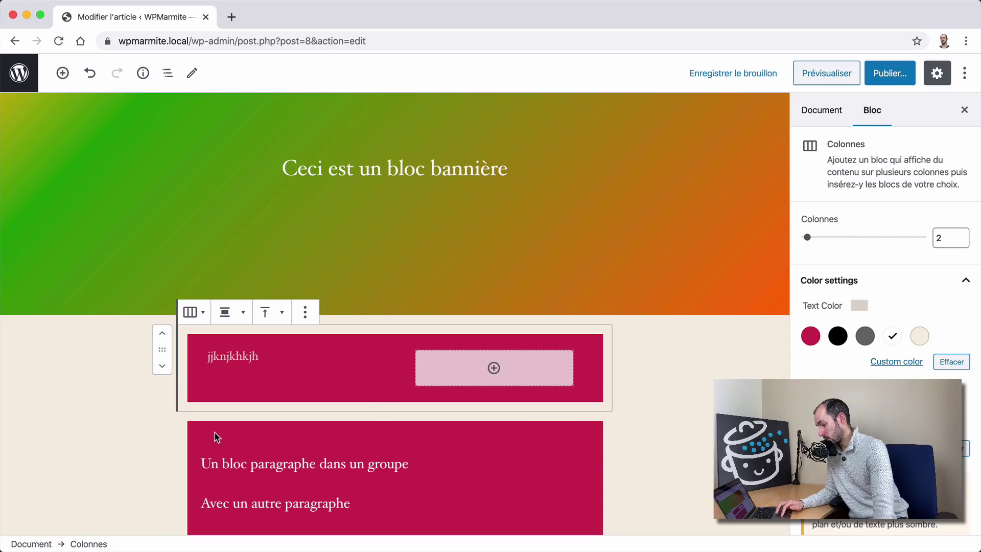
Try several background and text colors on the group block, and finish with cream text on a crimson background.
{"action": "left_click", "coordinate": [200, 437]}
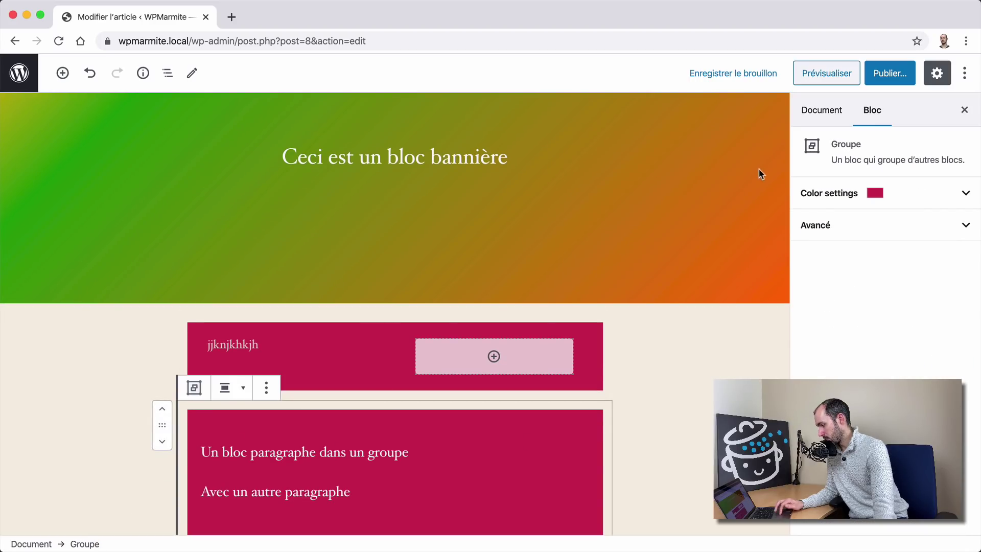
{"action": "left_click", "coordinate": [853, 189]}
{"action": "left_click", "coordinate": [838, 336]}
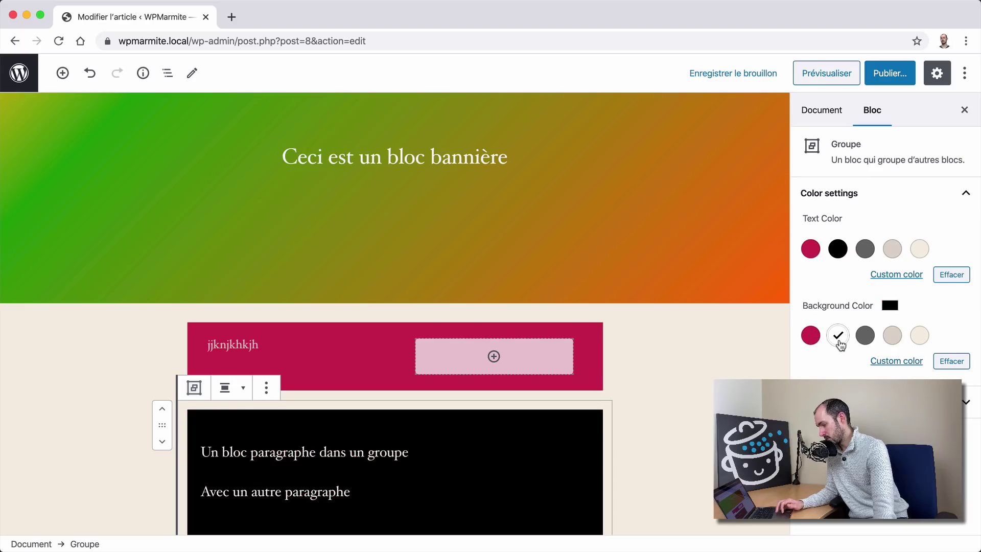
{"action": "left_click", "coordinate": [865, 335]}
{"action": "left_click", "coordinate": [892, 336]}
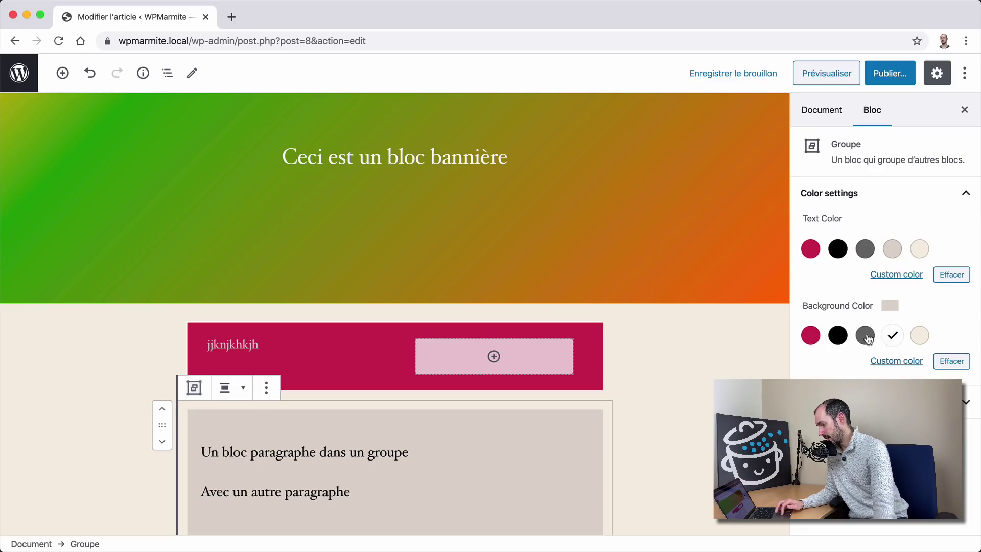
{"action": "left_click", "coordinate": [842, 249]}
{"action": "left_click", "coordinate": [811, 249]}
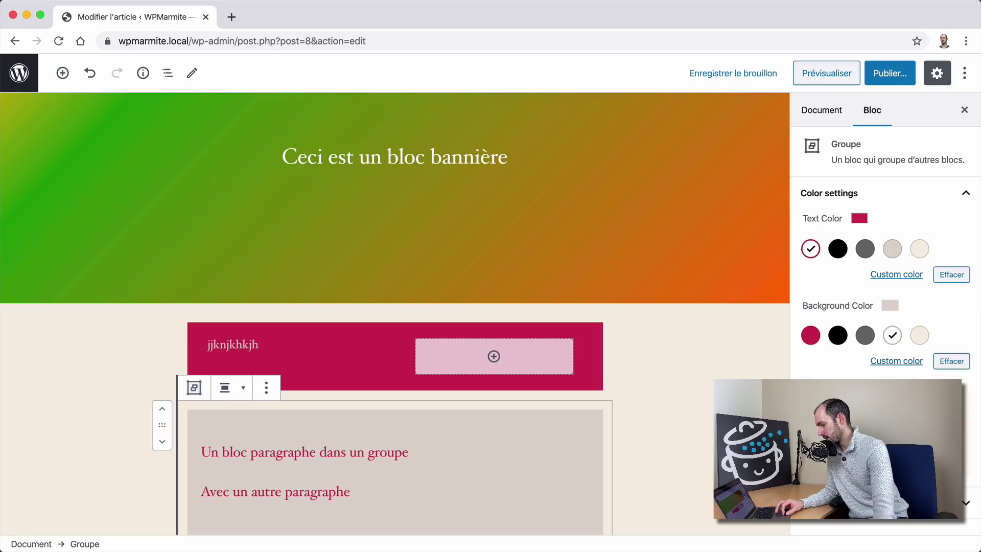
{"action": "left_click", "coordinate": [919, 249]}
{"action": "left_click", "coordinate": [818, 332]}
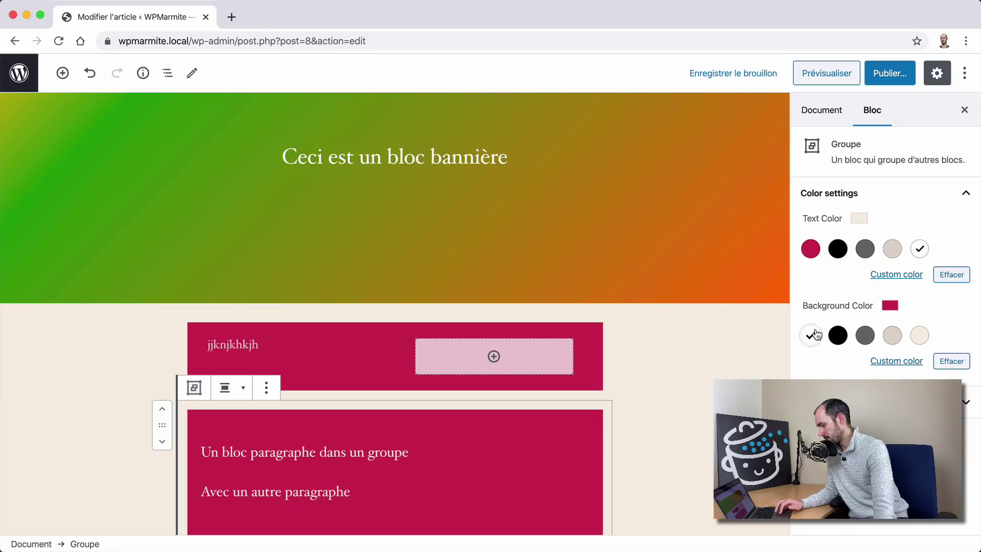
Examine the table block and highlight part of its caption "Avec une légende en dessous".
{"action": "scroll", "coordinate": [617, 364], "scroll_direction": "down", "scroll_amount": 3}
{"action": "scroll", "coordinate": [617, 363], "scroll_direction": "down", "scroll_amount": 4}
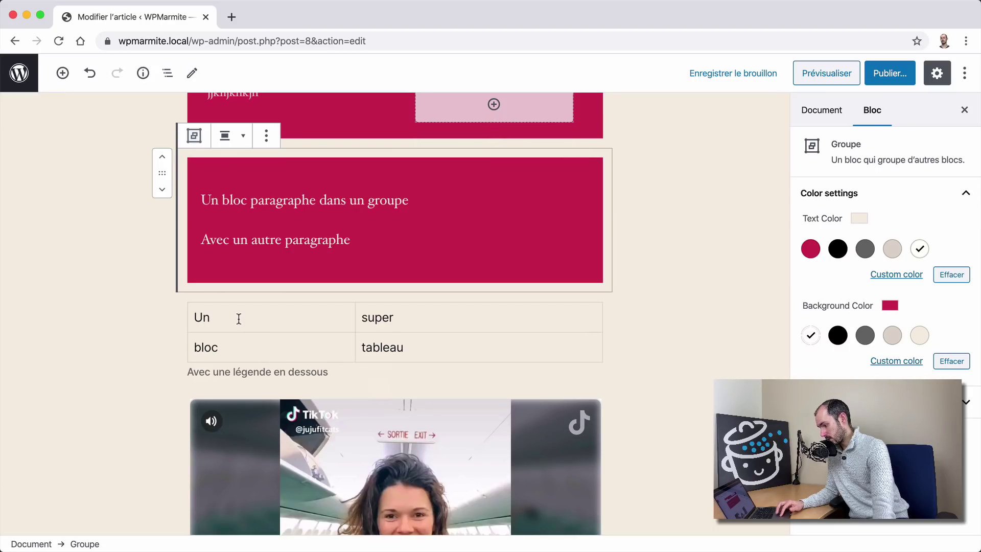
{"action": "left_click", "coordinate": [230, 327]}
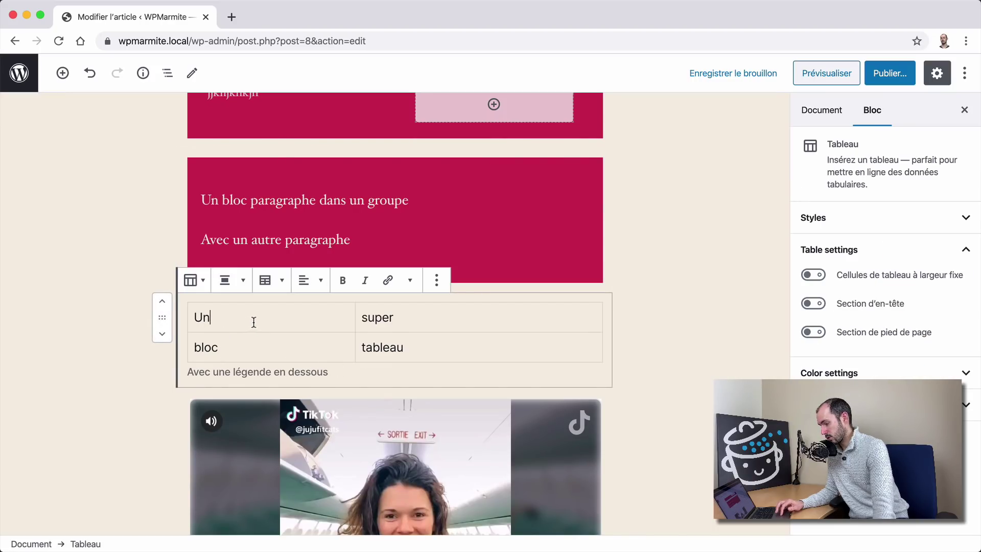
{"action": "scroll", "coordinate": [255, 322], "scroll_direction": "up", "scroll_amount": 1}
{"action": "left_click_drag", "start_coordinate": [199, 396], "coordinate": [308, 397]}
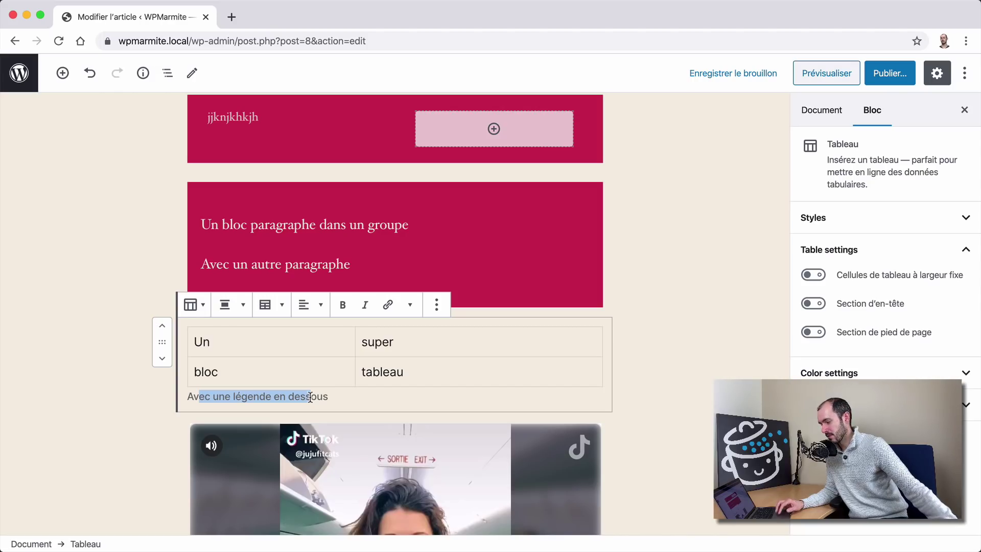
Examine the embedded TikTok block below the table, then play its video and pause it.
{"action": "scroll", "coordinate": [381, 411], "scroll_direction": "down", "scroll_amount": 6}
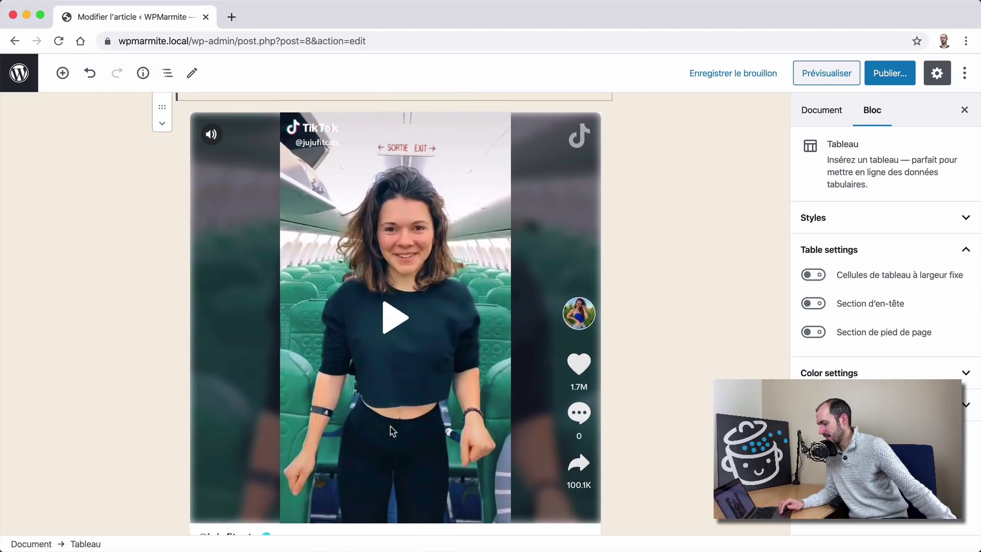
{"action": "scroll", "coordinate": [393, 430], "scroll_direction": "down", "scroll_amount": 2}
{"action": "scroll", "coordinate": [393, 428], "scroll_direction": "up", "scroll_amount": 2}
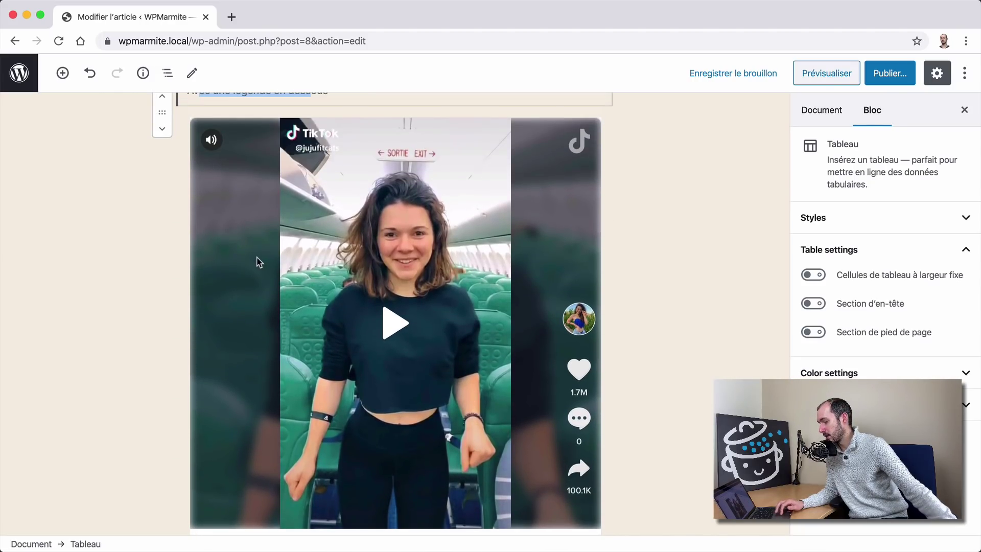
{"action": "left_click", "coordinate": [239, 259]}
{"action": "scroll", "coordinate": [332, 424], "scroll_direction": "down", "scroll_amount": 1}
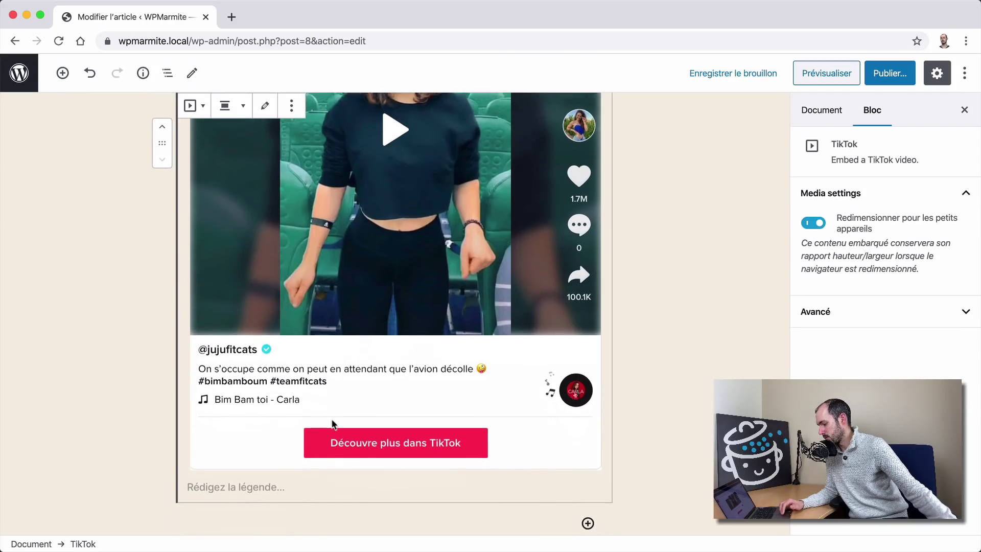
{"action": "scroll", "coordinate": [333, 423], "scroll_direction": "down", "scroll_amount": 1}
{"action": "scroll", "coordinate": [333, 423], "scroll_direction": "up", "scroll_amount": 4}
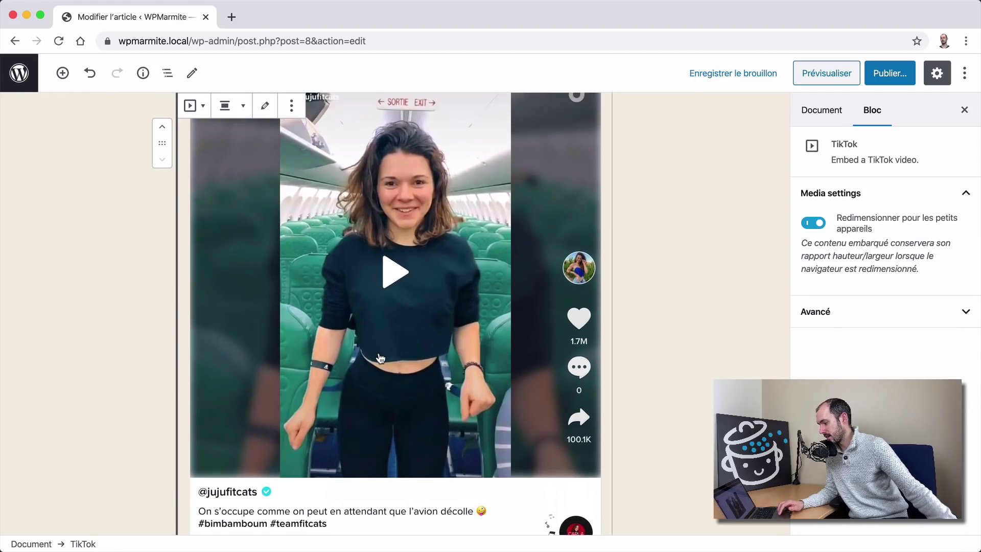
{"action": "left_click", "coordinate": [395, 297]}
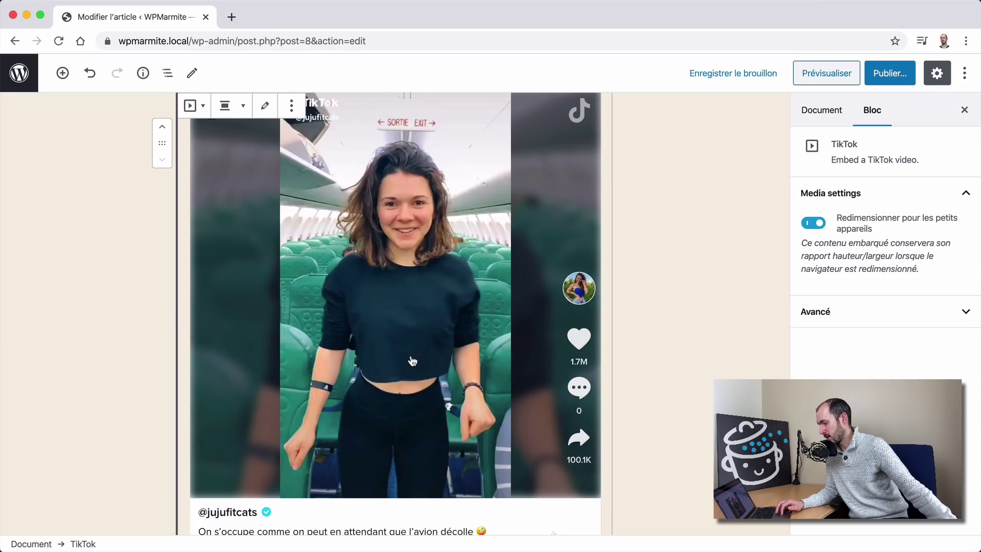
{"action": "left_click", "coordinate": [315, 332]}
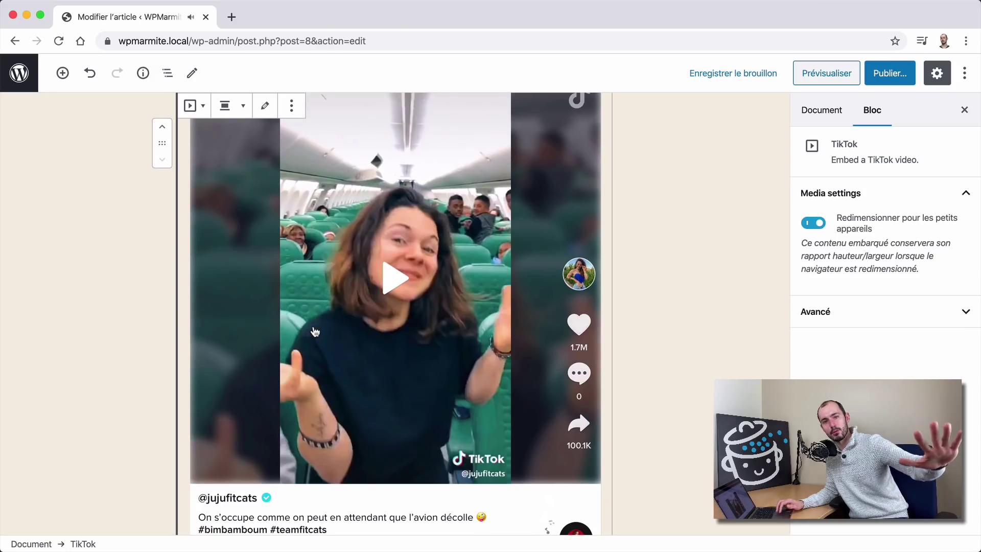
Insert a Média & texte block below the TikTok embed, finding it with the block search "med".
{"action": "scroll", "coordinate": [315, 332], "scroll_direction": "down", "scroll_amount": 3}
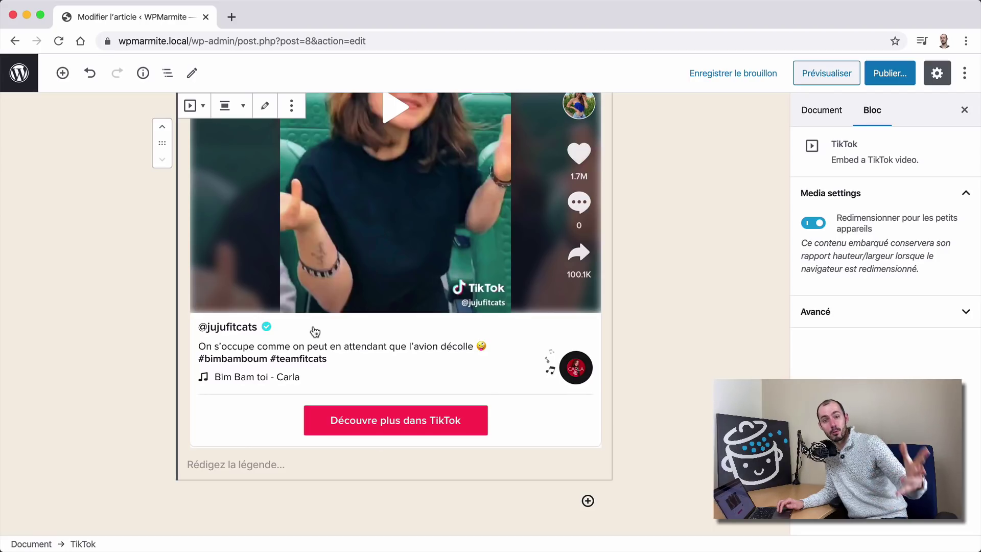
{"action": "scroll", "coordinate": [316, 332], "scroll_direction": "down", "scroll_amount": 3}
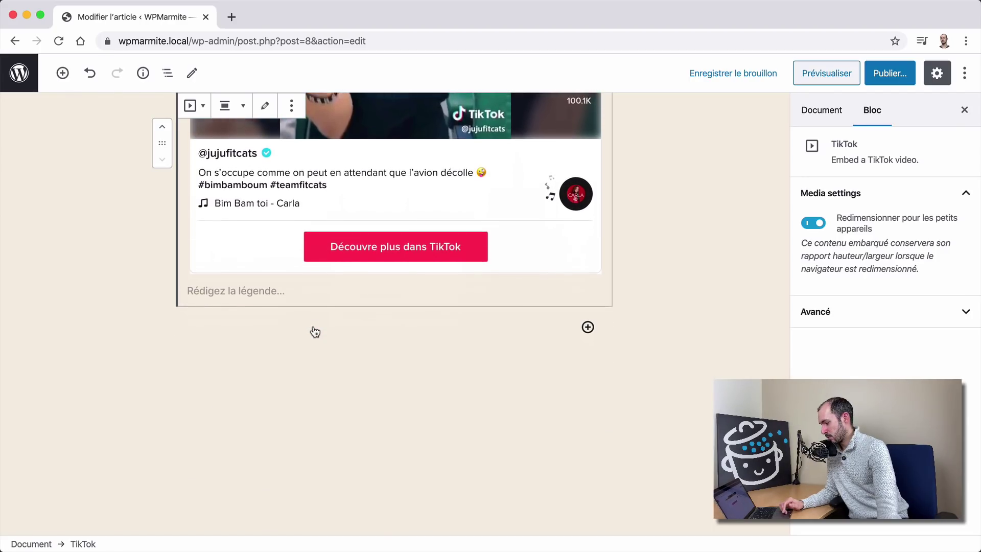
{"action": "scroll", "coordinate": [315, 331], "scroll_direction": "up", "scroll_amount": 3}
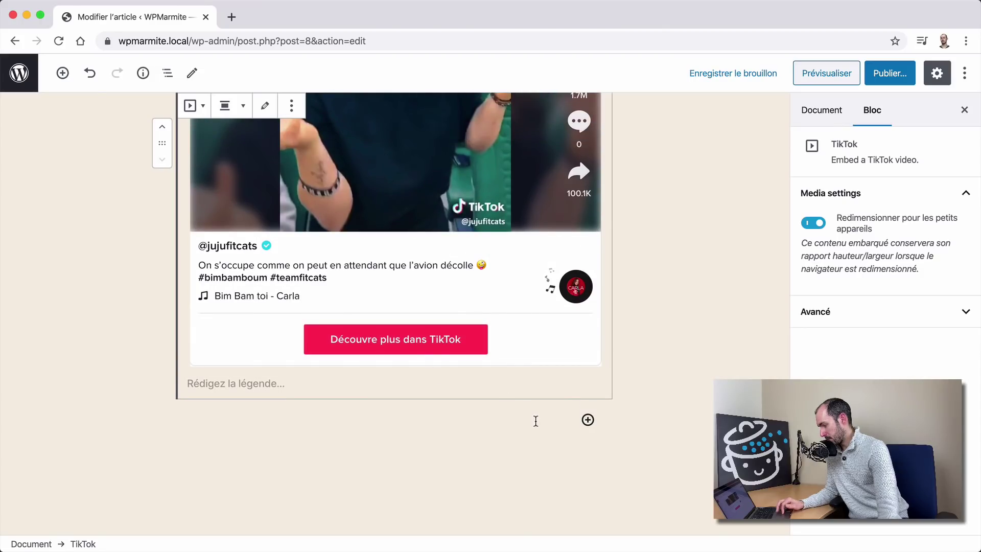
{"action": "left_click", "coordinate": [588, 420]}
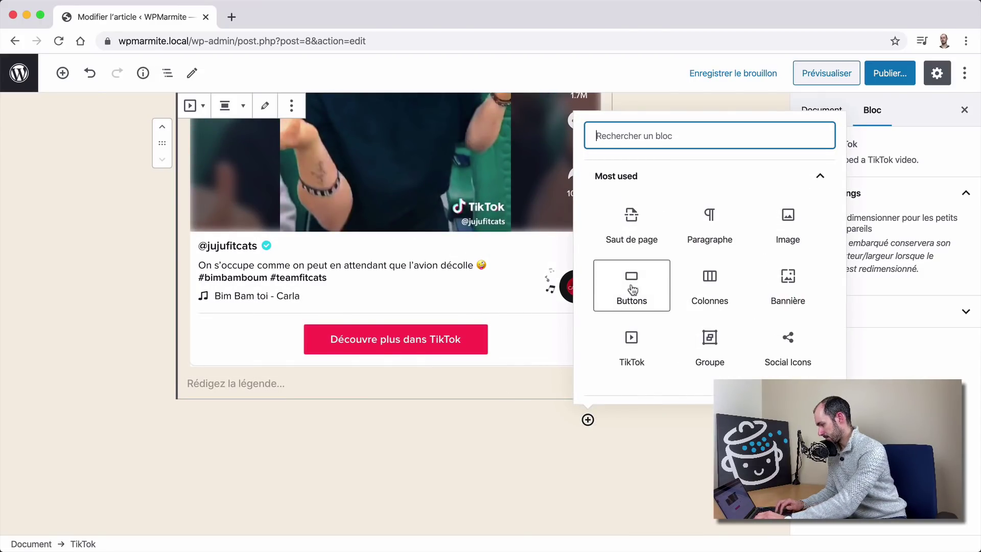
{"action": "type", "text": "med"}
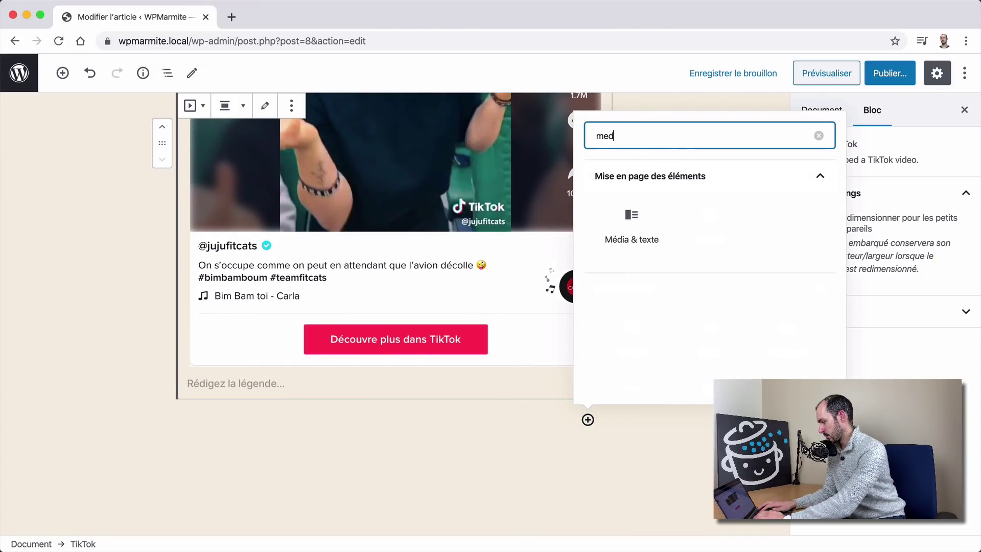
{"action": "left_click", "coordinate": [633, 227]}
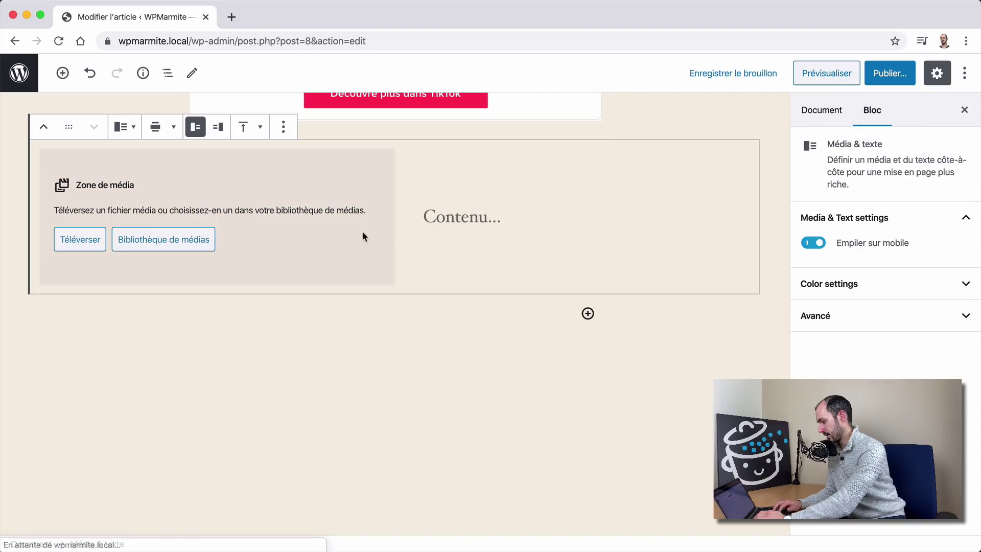
Fill the block's media area with the existing photo of the man in a dark T-shirt from the media library.
{"action": "left_click", "coordinate": [138, 239]}
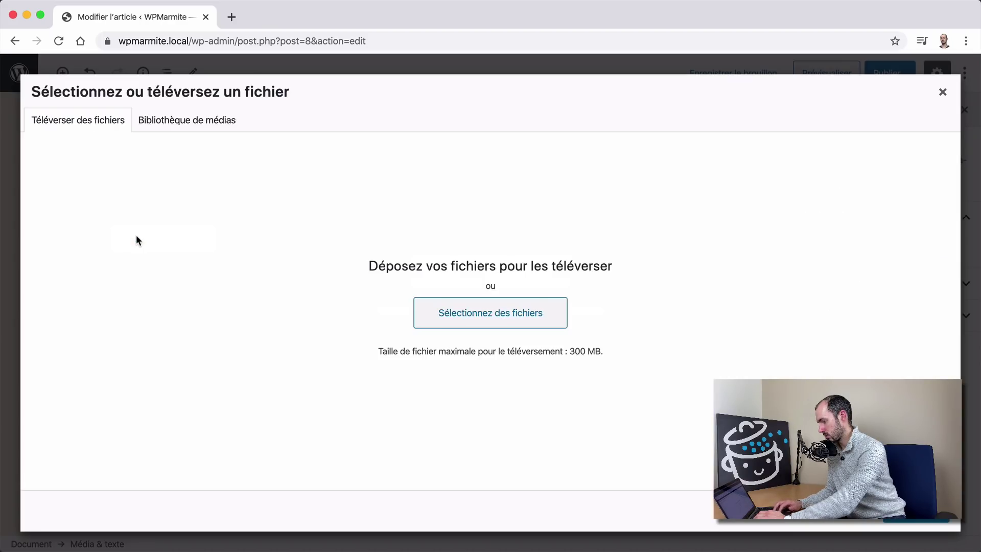
{"action": "left_click", "coordinate": [207, 120]}
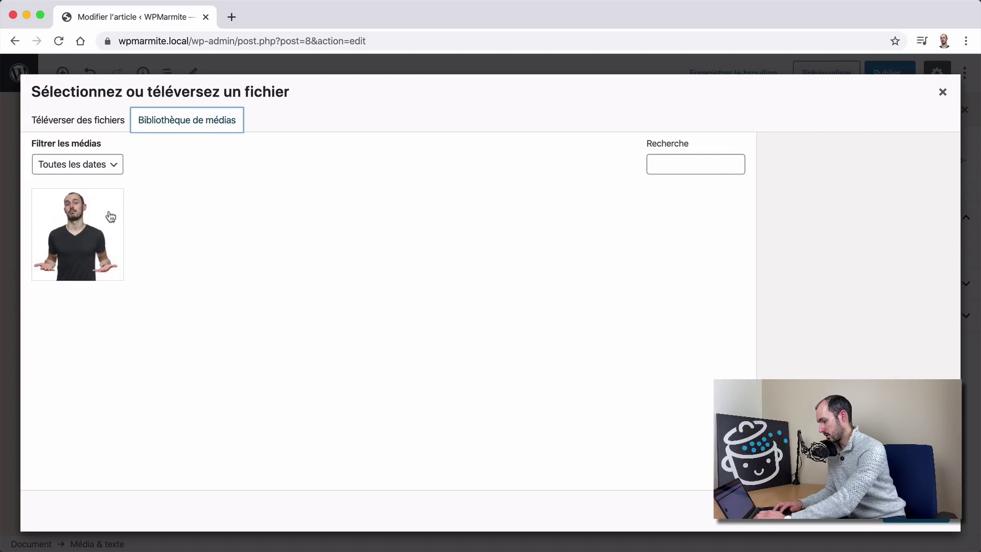
{"action": "left_click", "coordinate": [111, 216]}
{"action": "left_click", "coordinate": [916, 519]}
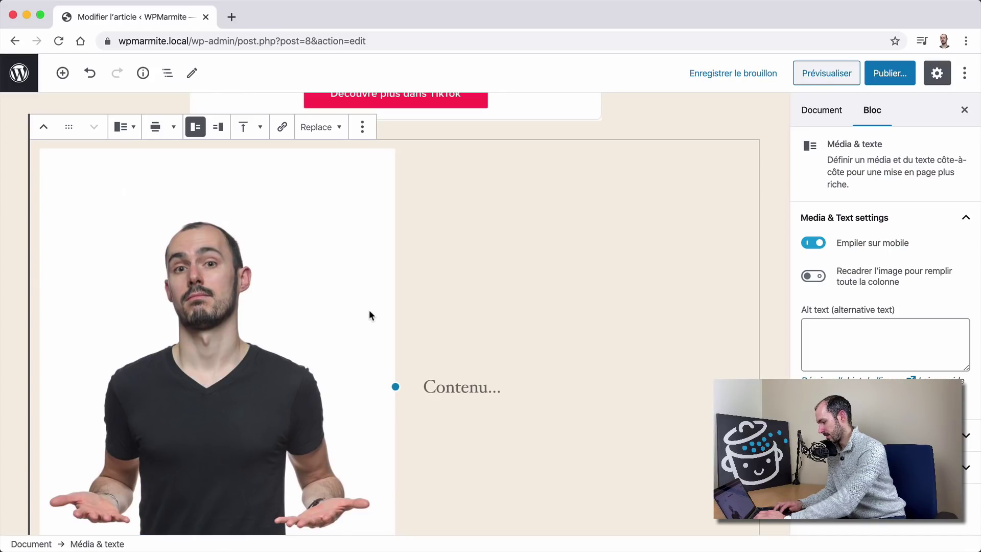
Add a link to "#" on the image of the Média & texte block.
{"action": "left_click", "coordinate": [282, 127]}
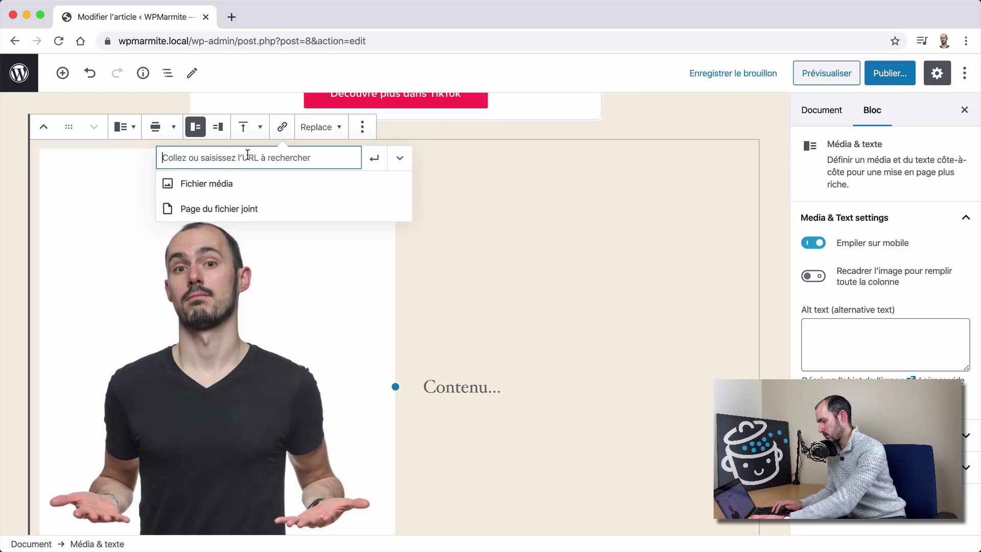
{"action": "type", "text": "#"}
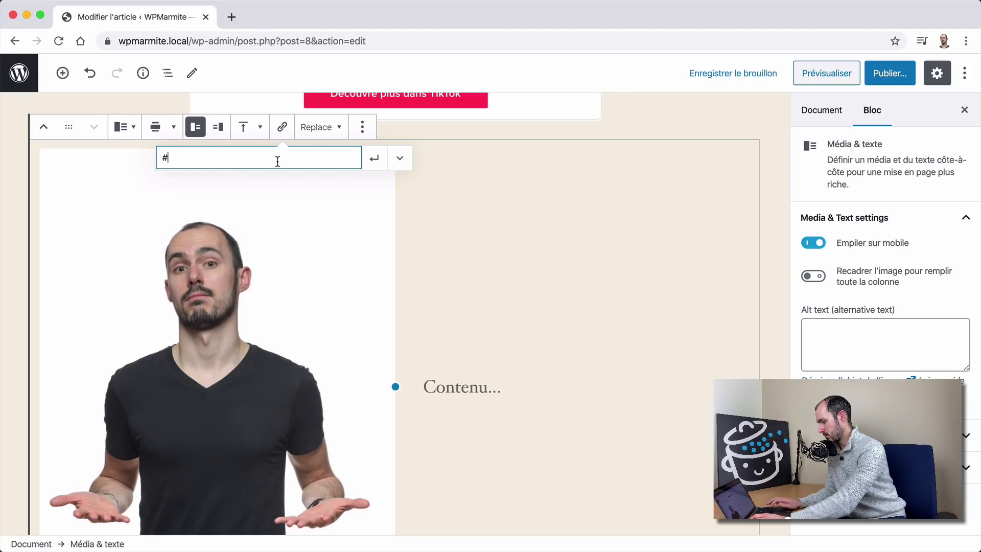
{"action": "left_click", "coordinate": [380, 158]}
Narrow the image column to about a quarter of the Média & texte block's width and give the block a crimson background.
{"action": "left_click_drag", "start_coordinate": [396, 387], "coordinate": [210, 378]}
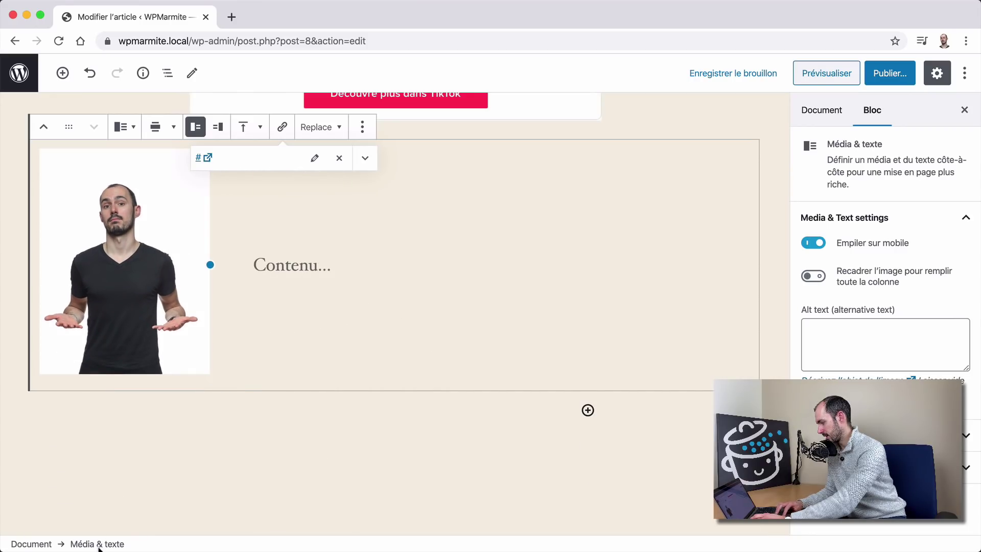
{"action": "left_click", "coordinate": [868, 434]}
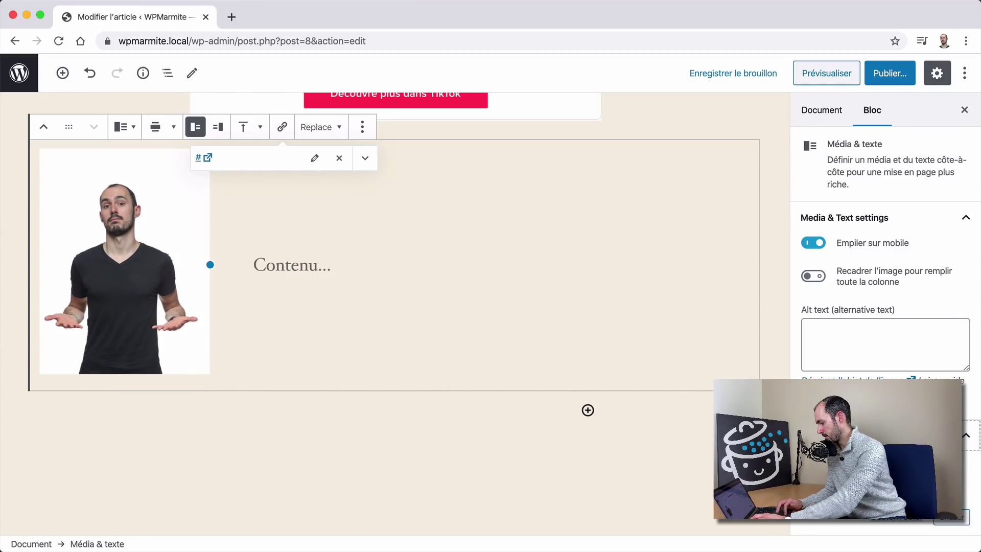
{"action": "left_click", "coordinate": [813, 489]}
{"action": "scroll", "coordinate": [869, 460], "scroll_direction": "down", "scroll_amount": 1}
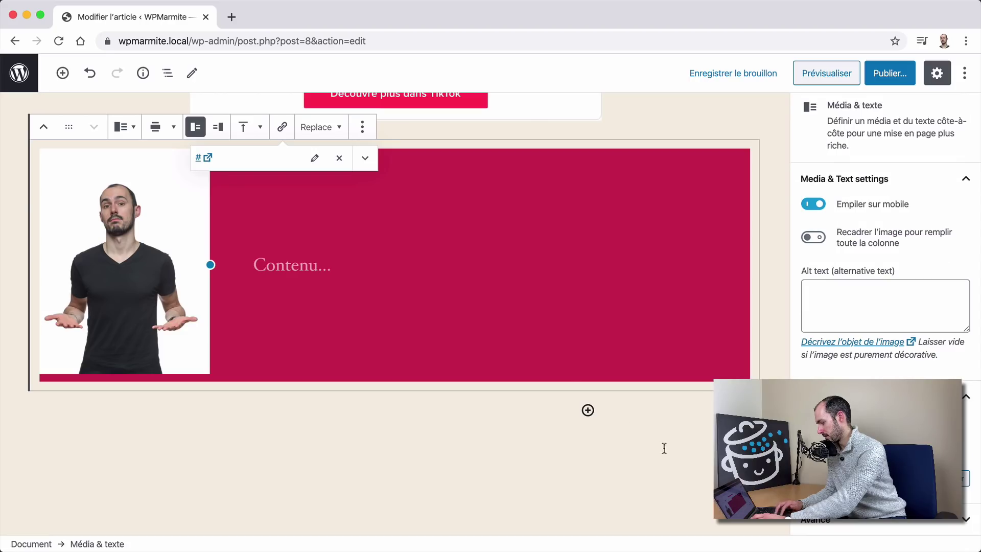
Review the post's blocks from the Média & texte block back up to the gradient banner.
{"action": "scroll", "coordinate": [564, 378], "scroll_direction": "up", "scroll_amount": 6}
{"action": "scroll", "coordinate": [685, 328], "scroll_direction": "up", "scroll_amount": 10}
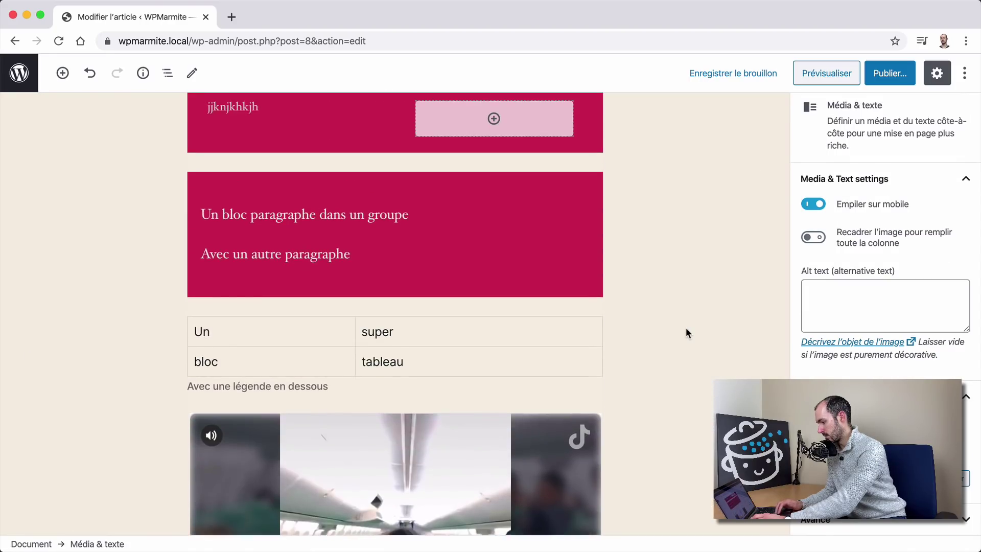
{"action": "scroll", "coordinate": [330, 296], "scroll_direction": "up", "scroll_amount": 3}
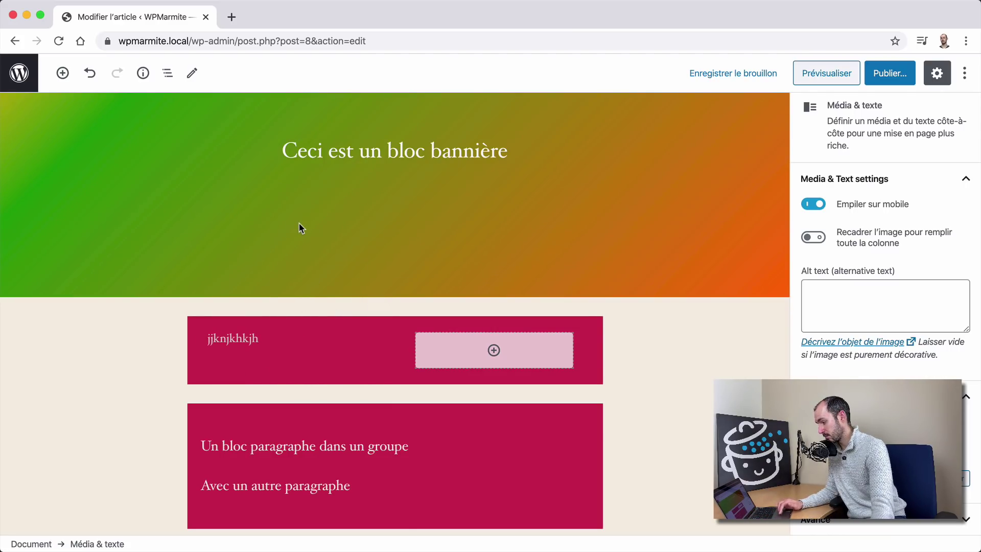
{"action": "scroll", "coordinate": [301, 229], "scroll_direction": "up", "scroll_amount": 5}
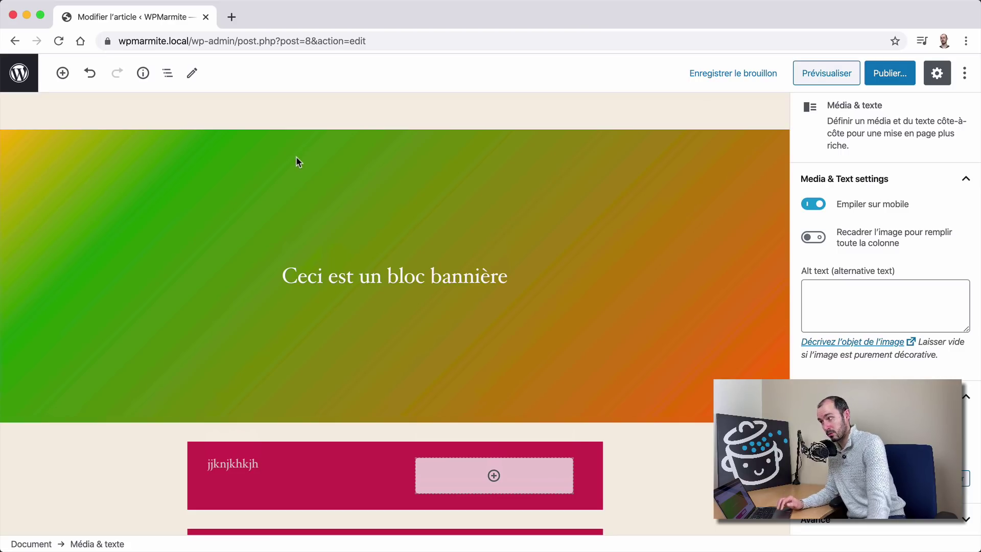